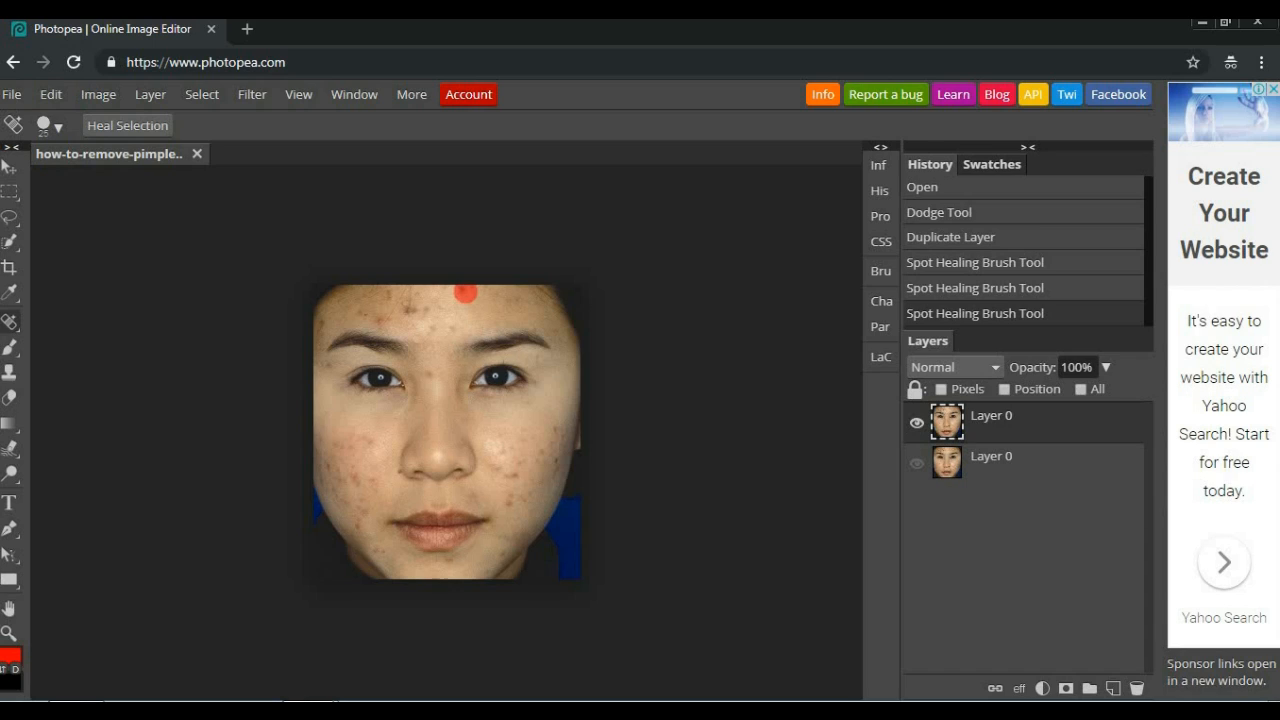
# Step: Spot-heal the blemishes in the middle of the forehead, using a 10 px brush for the smaller ones
pyautogui.click(465, 292)
pyautogui.press('[')
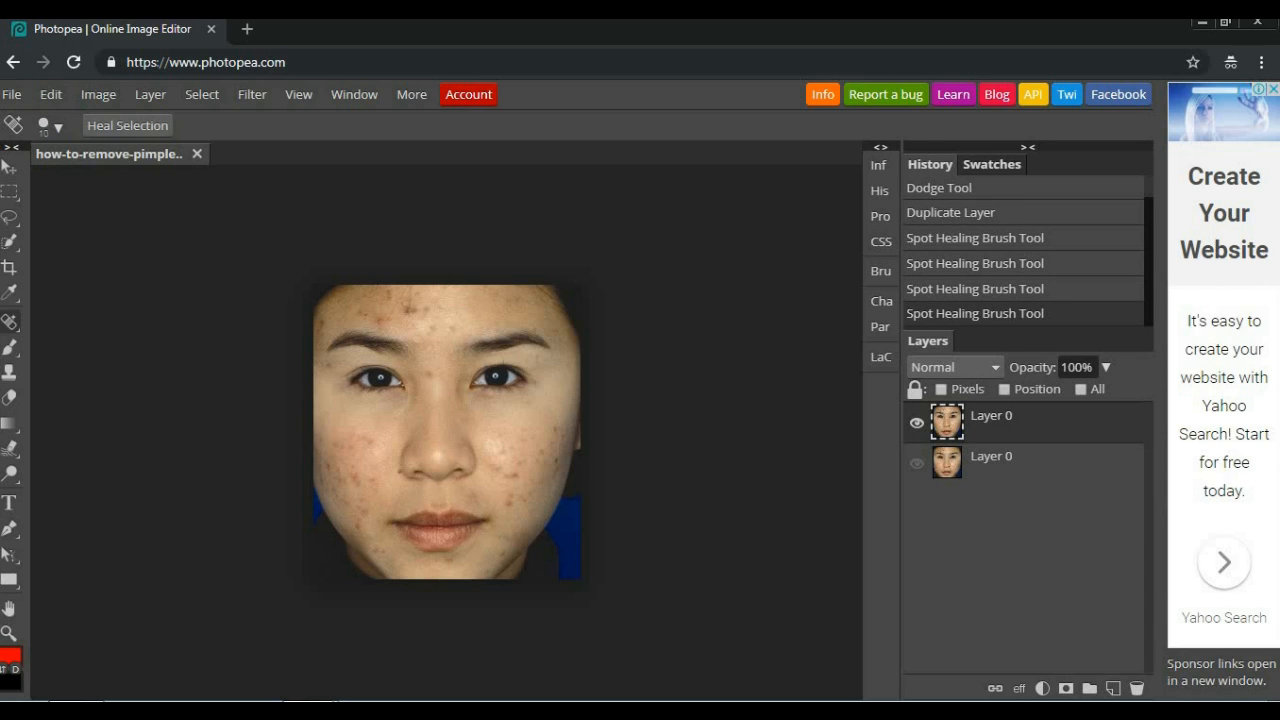
pyautogui.click(451, 328)
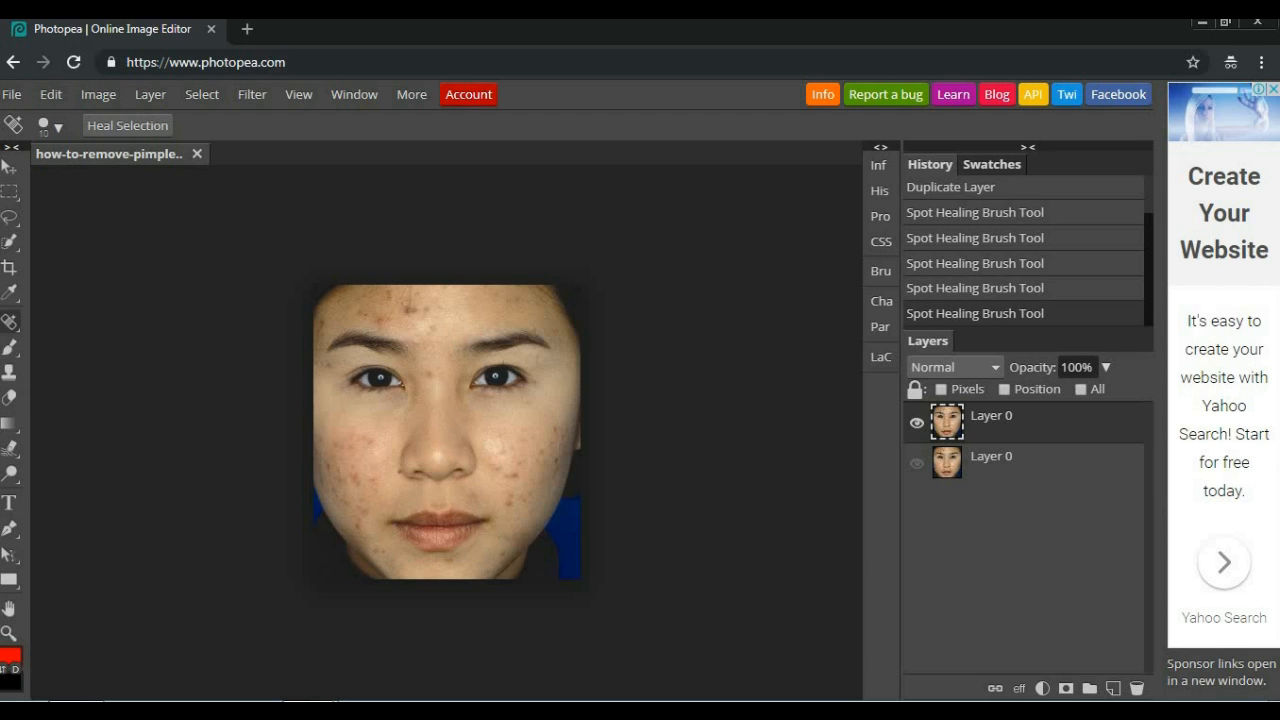
pyautogui.click(434, 329)
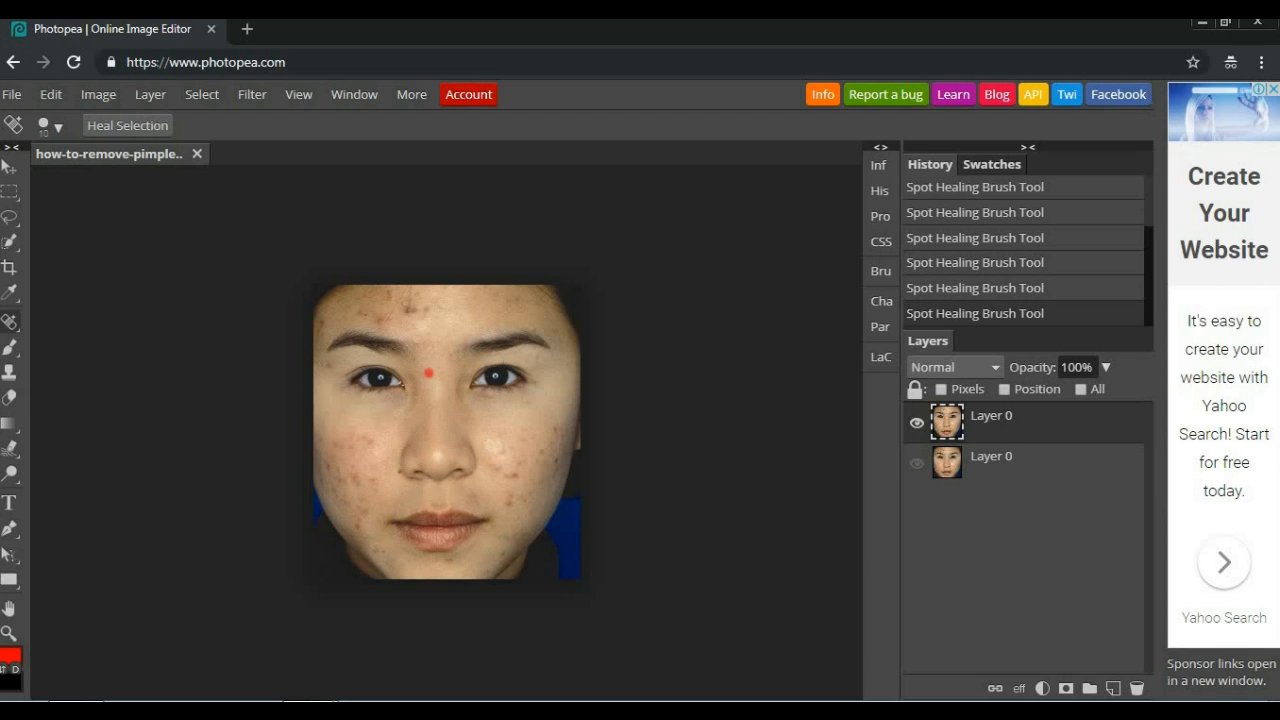
# Step: Set the Spot Healing Brush size to 20 and heal the dark spots across the image-left half of the forehead
pyautogui.press(']')
pyautogui.press(']')
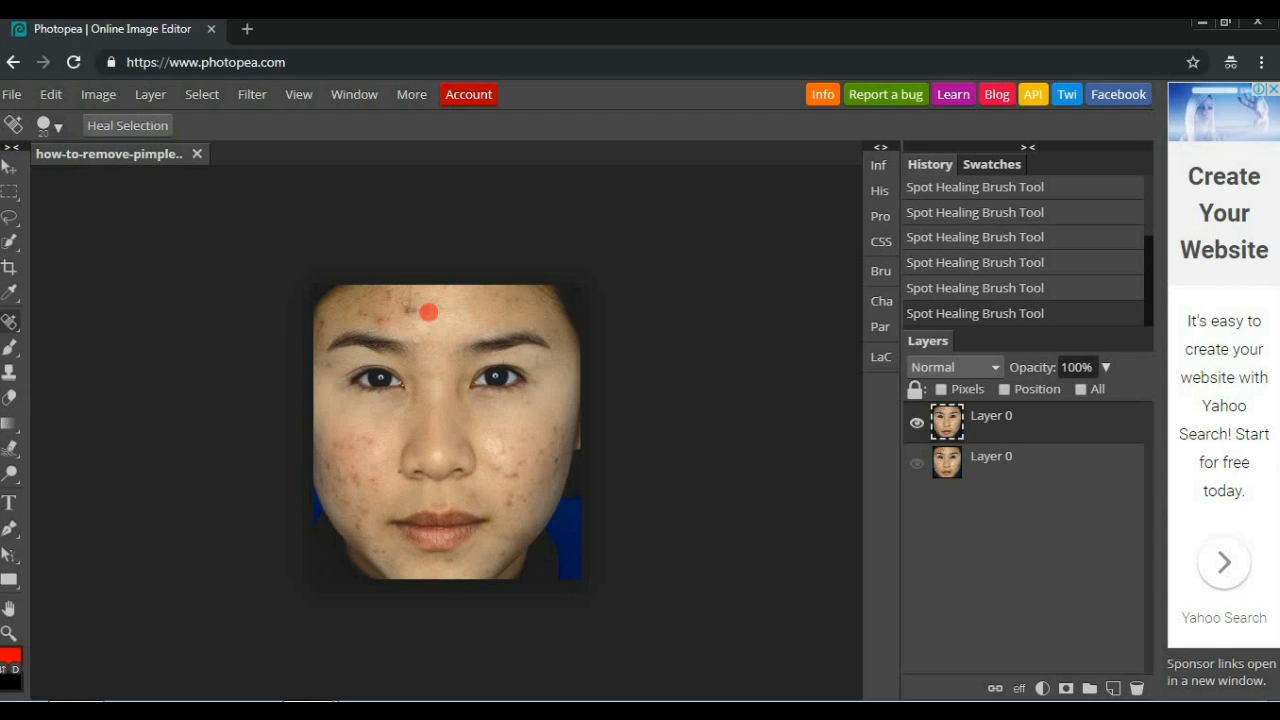
pyautogui.click(428, 312)
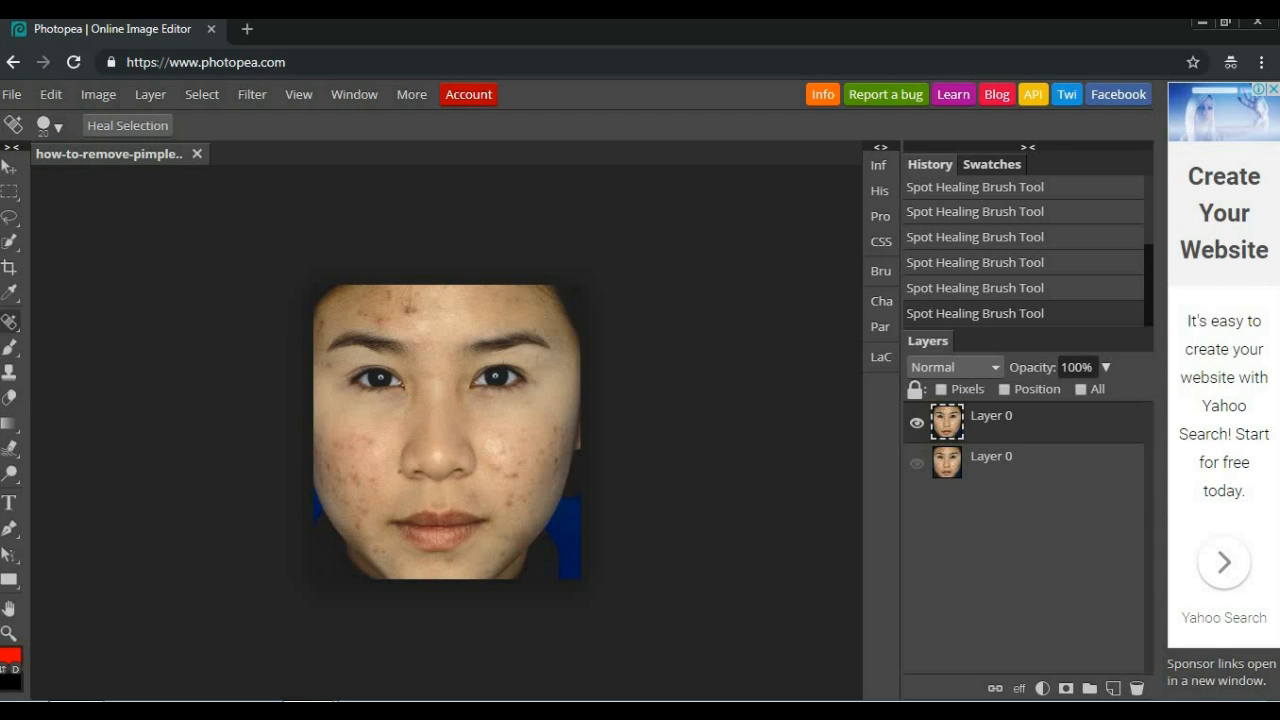
pyautogui.click(415, 308)
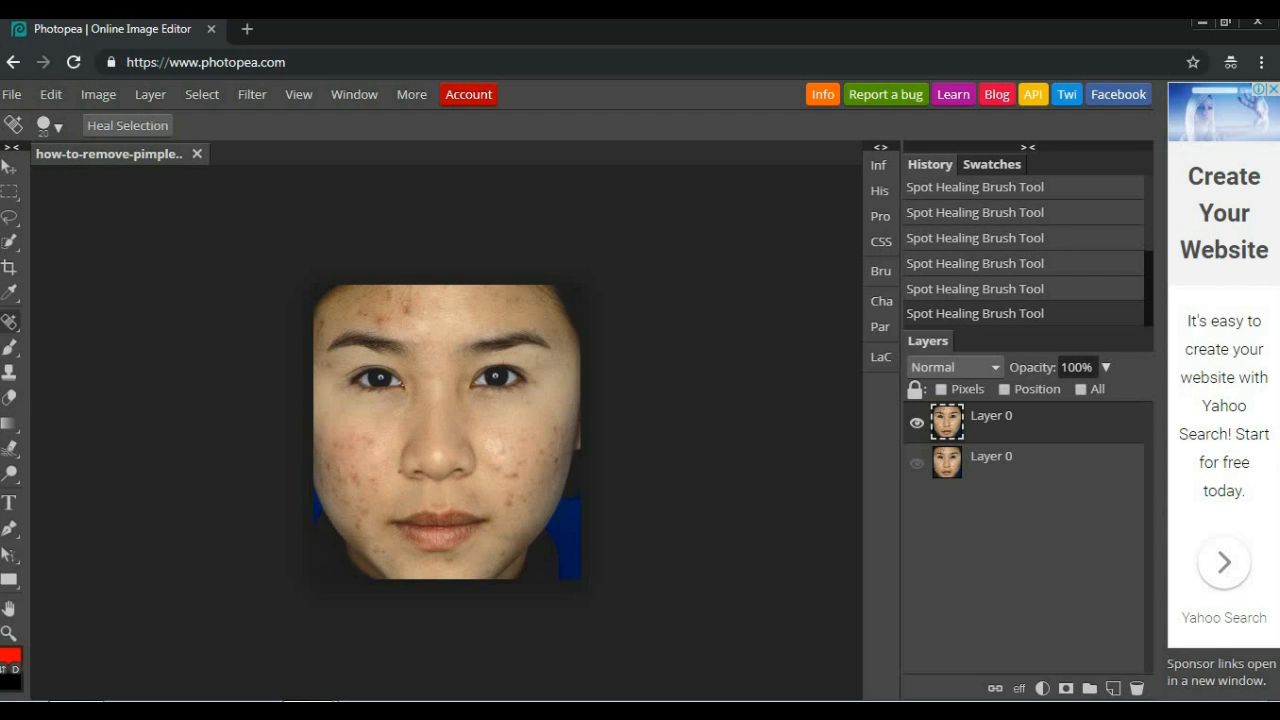
pyautogui.click(383, 319)
pyautogui.click(408, 310)
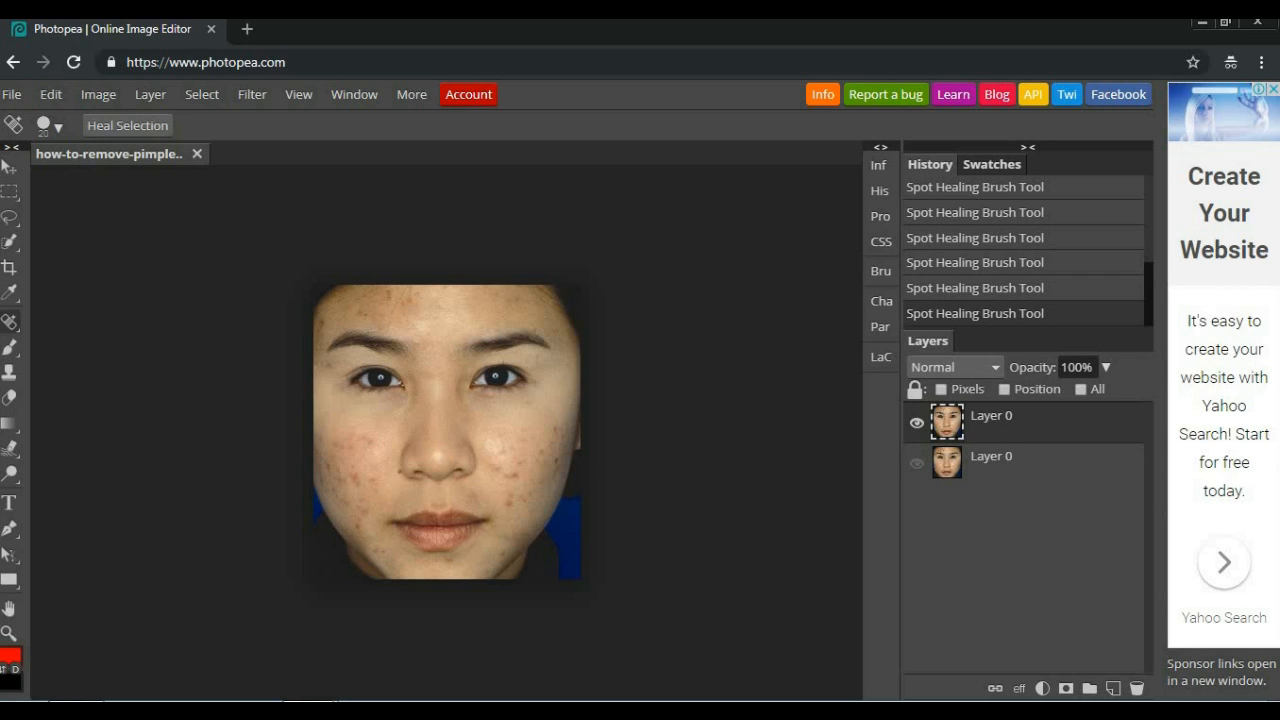
pyautogui.click(390, 294)
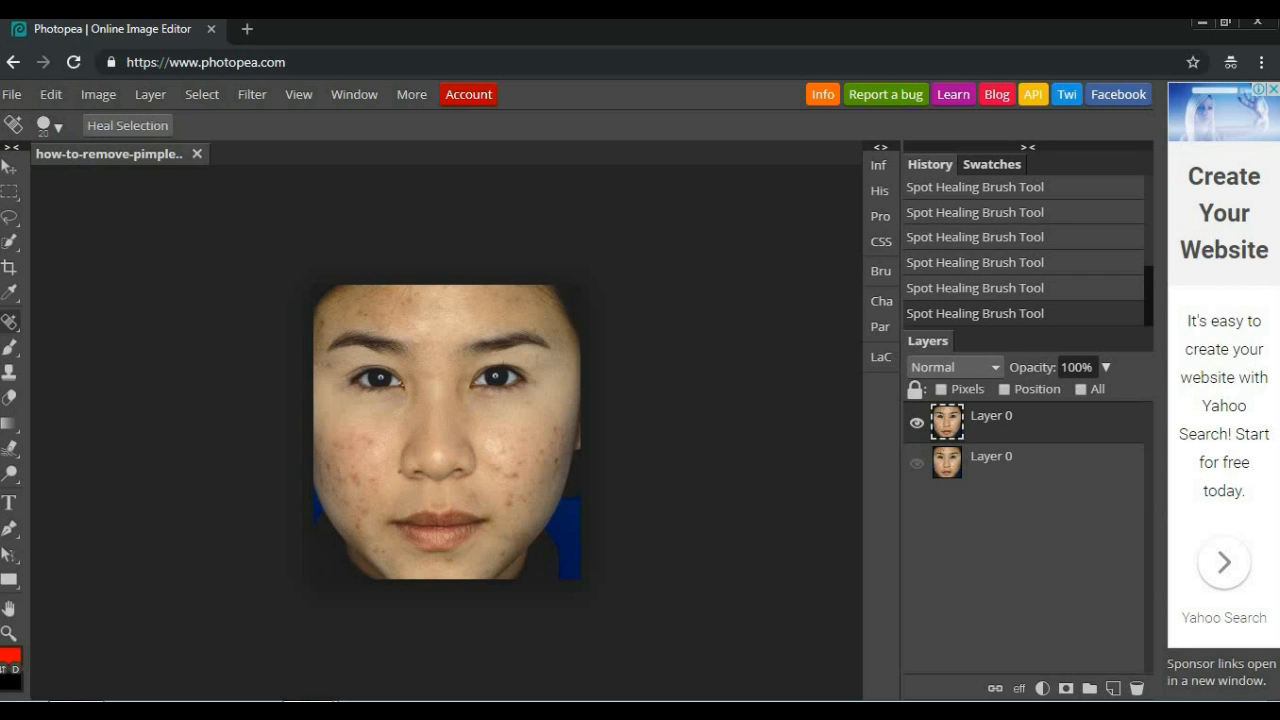
pyautogui.click(361, 314)
pyautogui.click(322, 325)
pyautogui.click(419, 296)
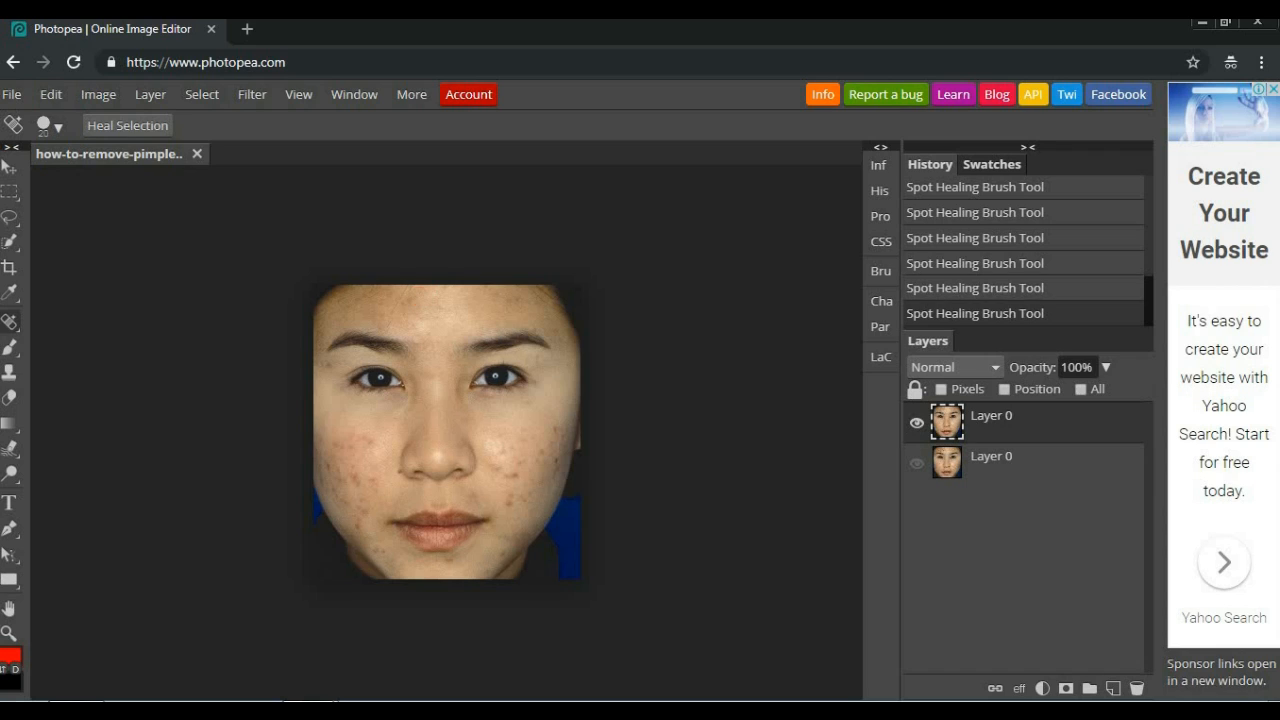
# Step: Spot-heal the marks on the image-right side of the forehead, the temple and the outer cheek below it
pyautogui.click(508, 298)
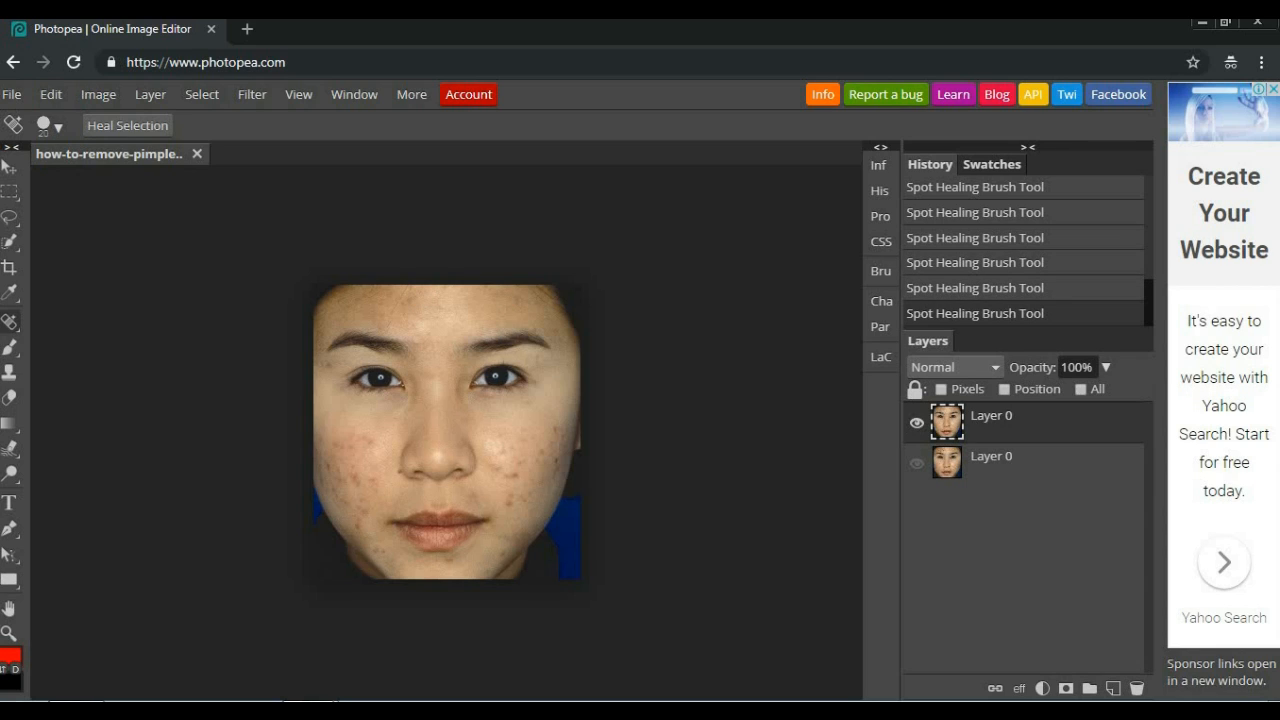
pyautogui.click(559, 337)
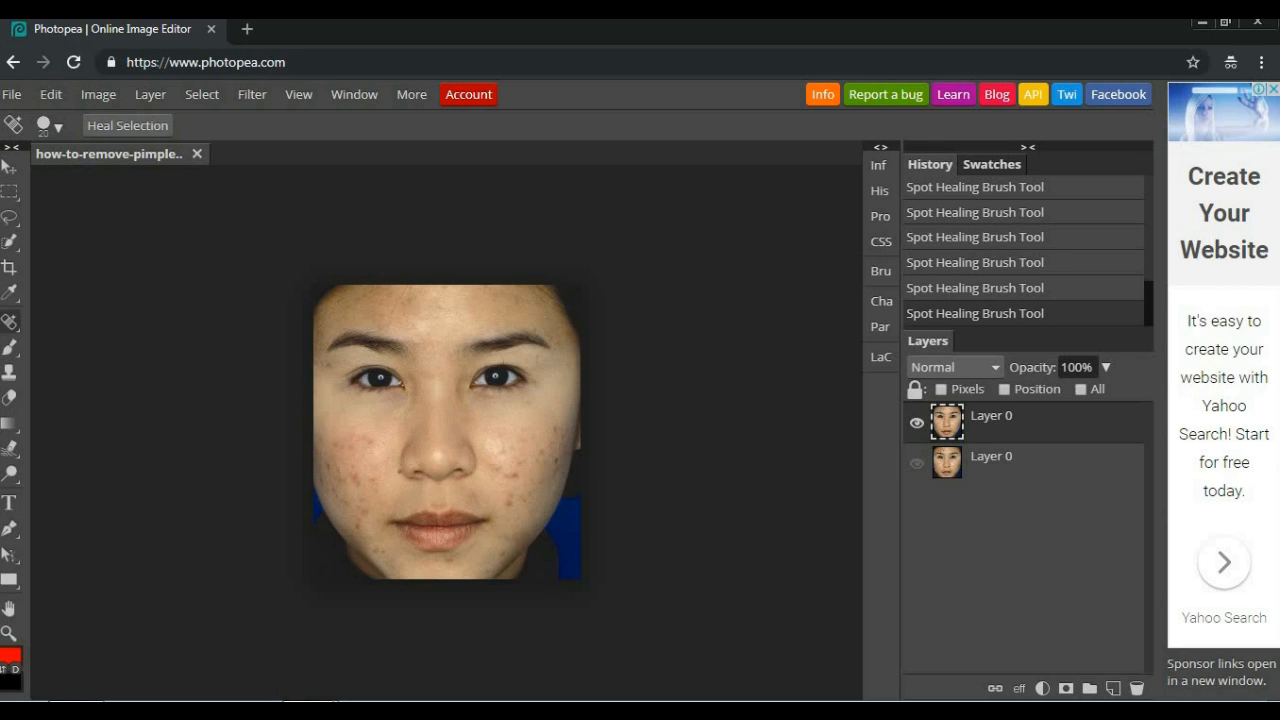
pyautogui.click(571, 370)
pyautogui.click(561, 432)
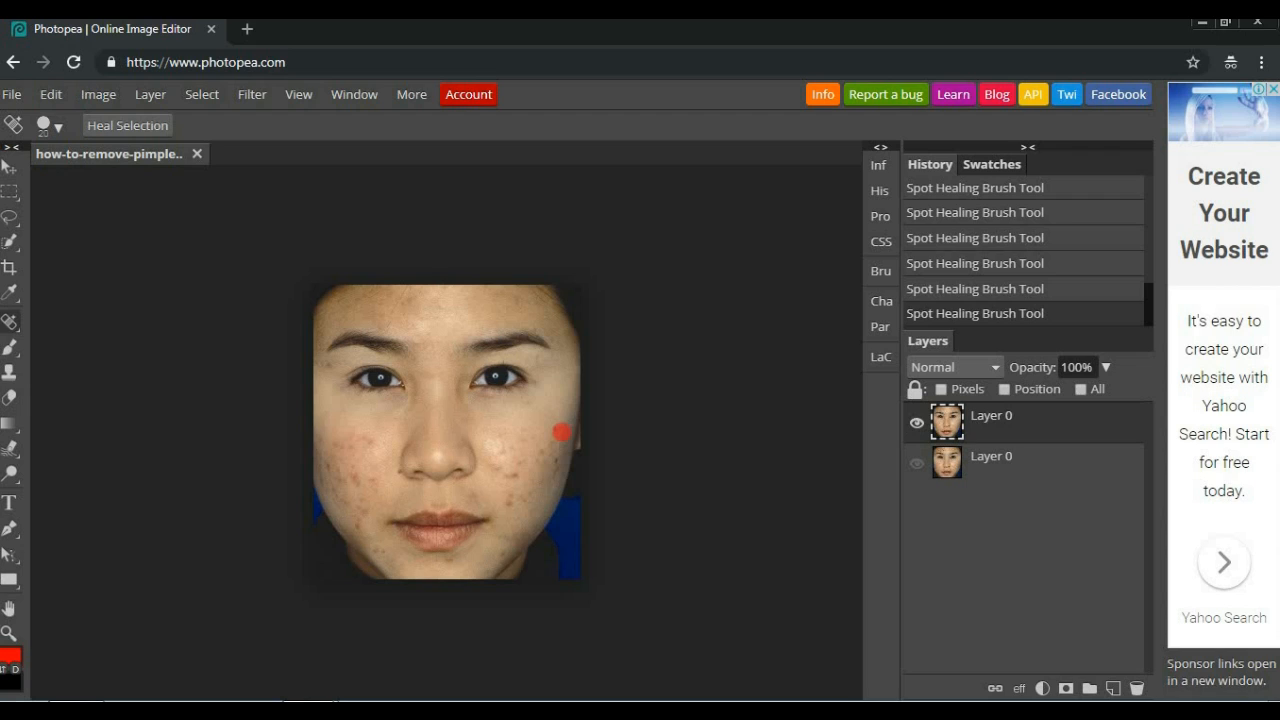
pyautogui.click(553, 461)
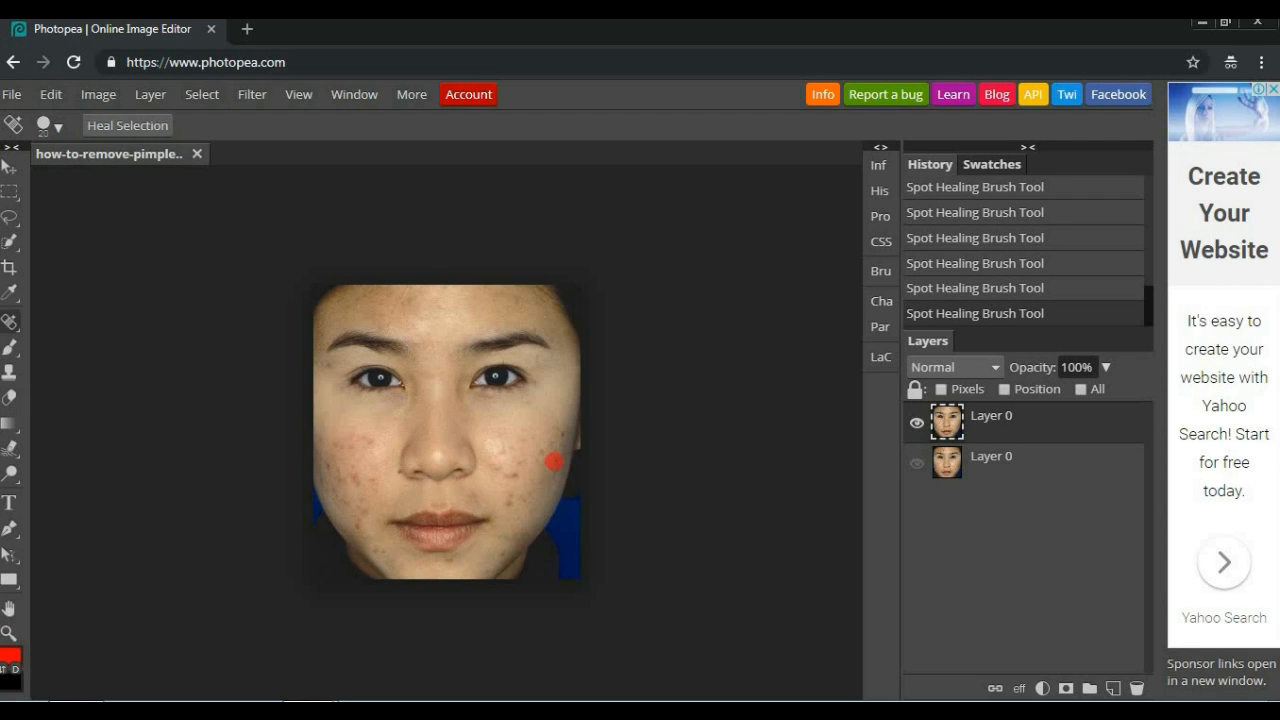
pyautogui.click(559, 432)
pyautogui.click(540, 451)
# Step: Spot-heal the pimples in the middle of the image-right cheek, beside the nose
pyautogui.click(509, 440)
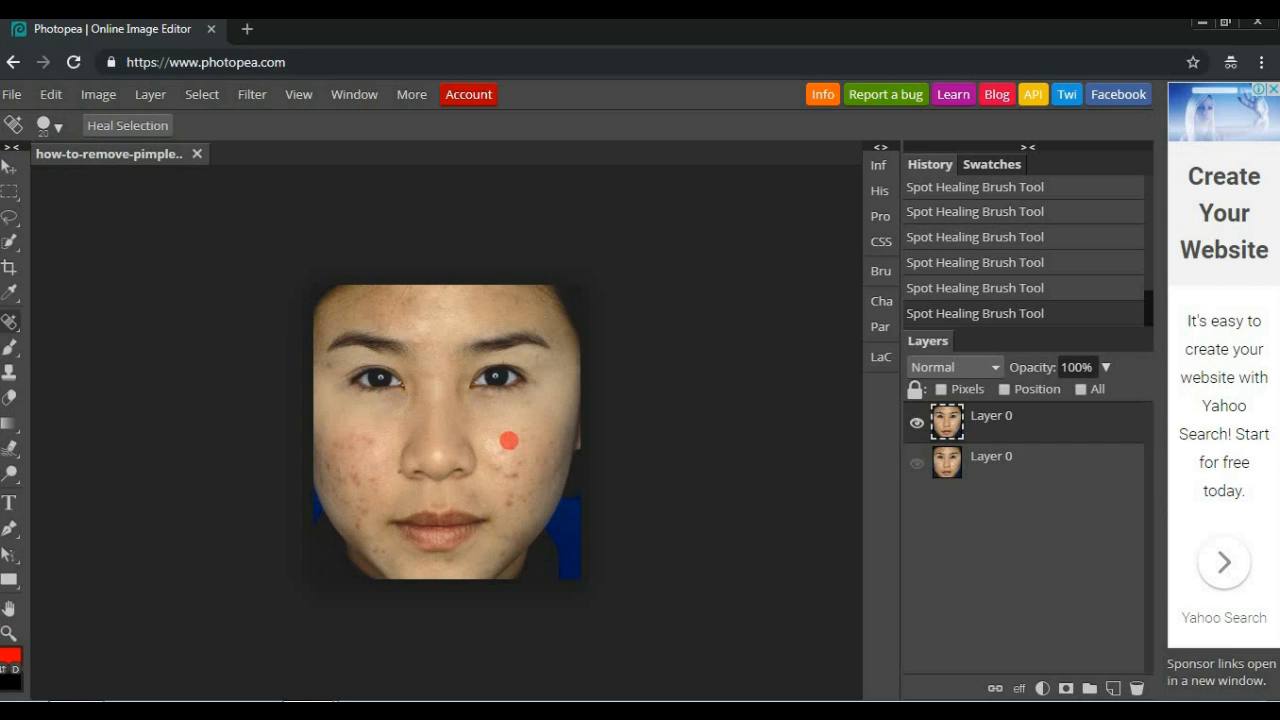
pyautogui.click(496, 465)
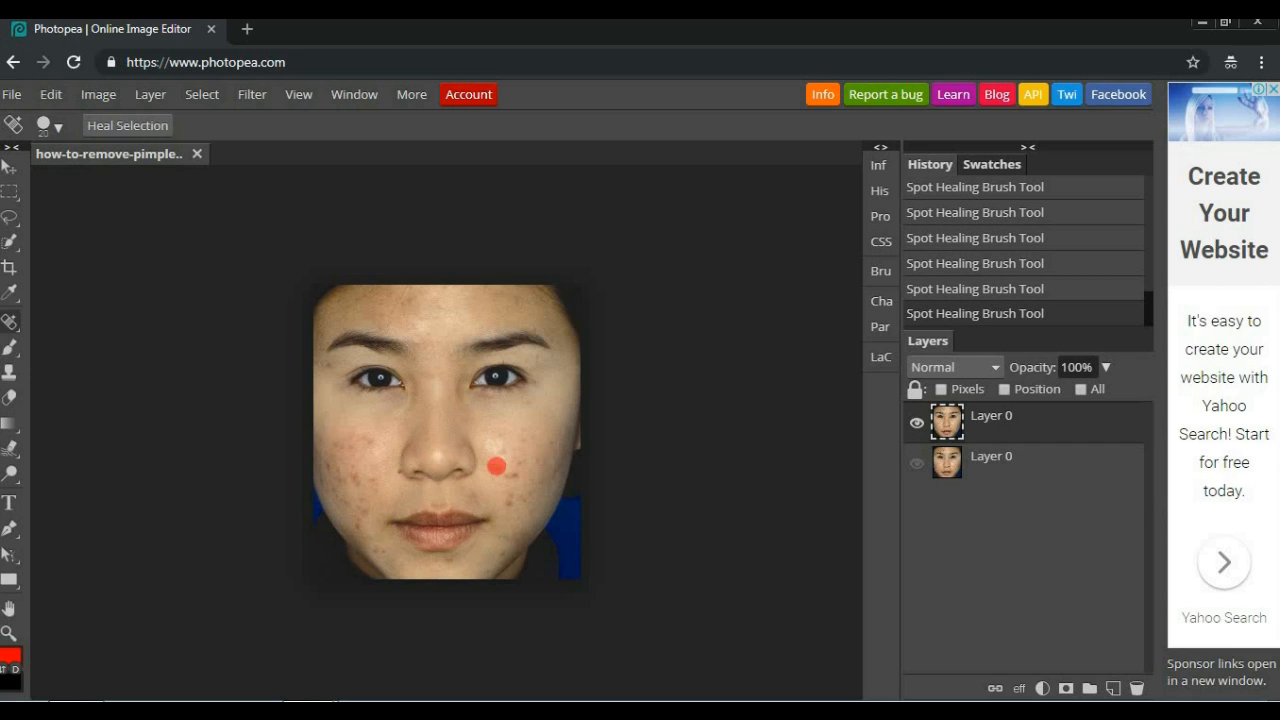
pyautogui.click(499, 451)
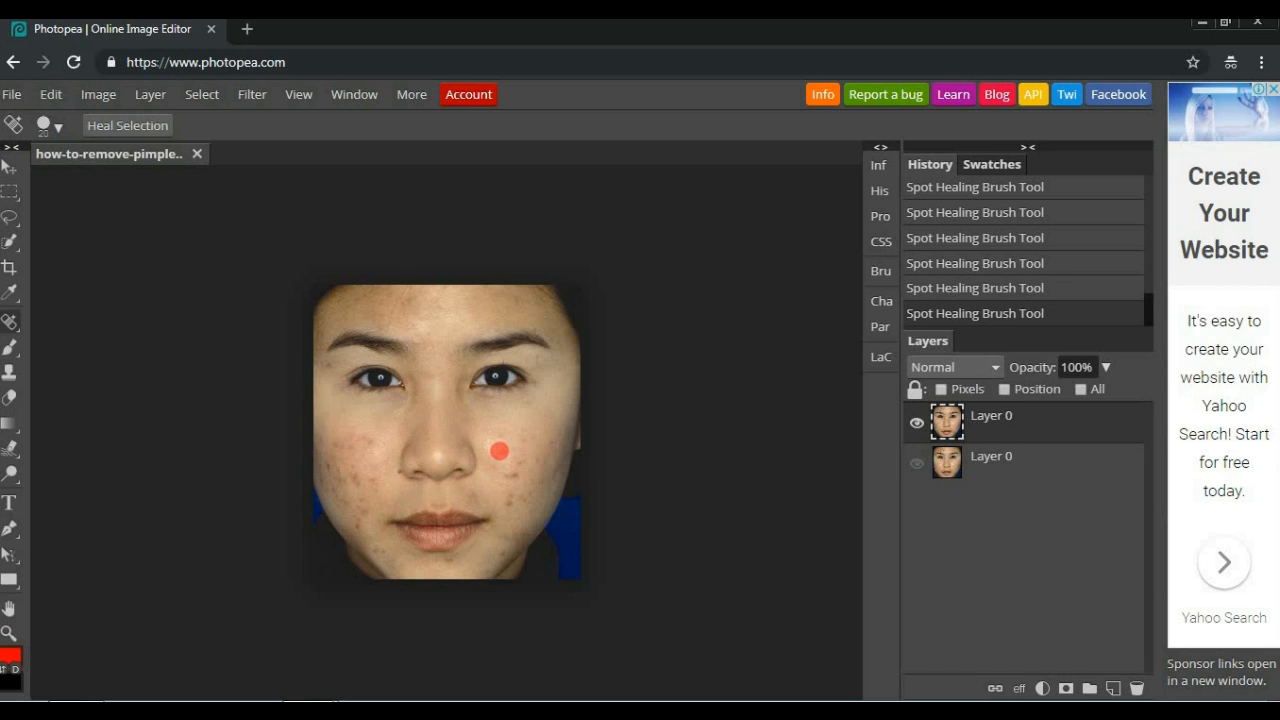
pyautogui.moveTo(519, 437); pyautogui.dragTo(514, 472)
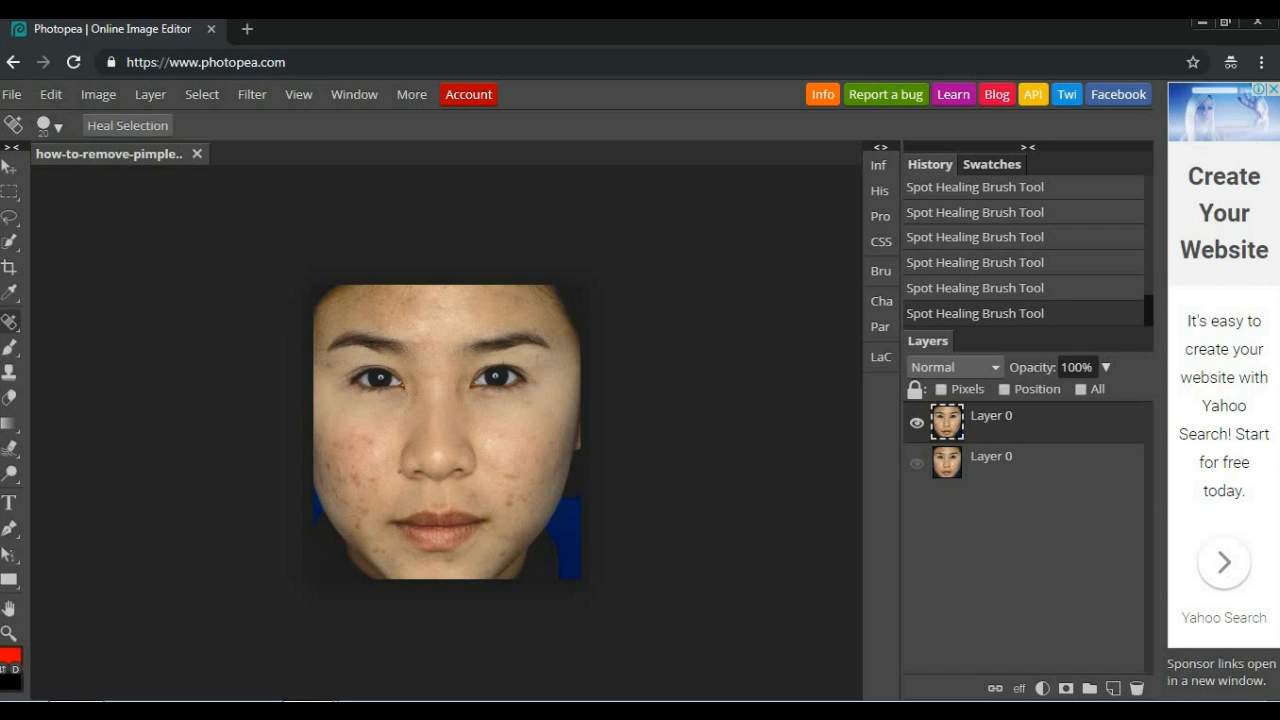
pyautogui.click(514, 478)
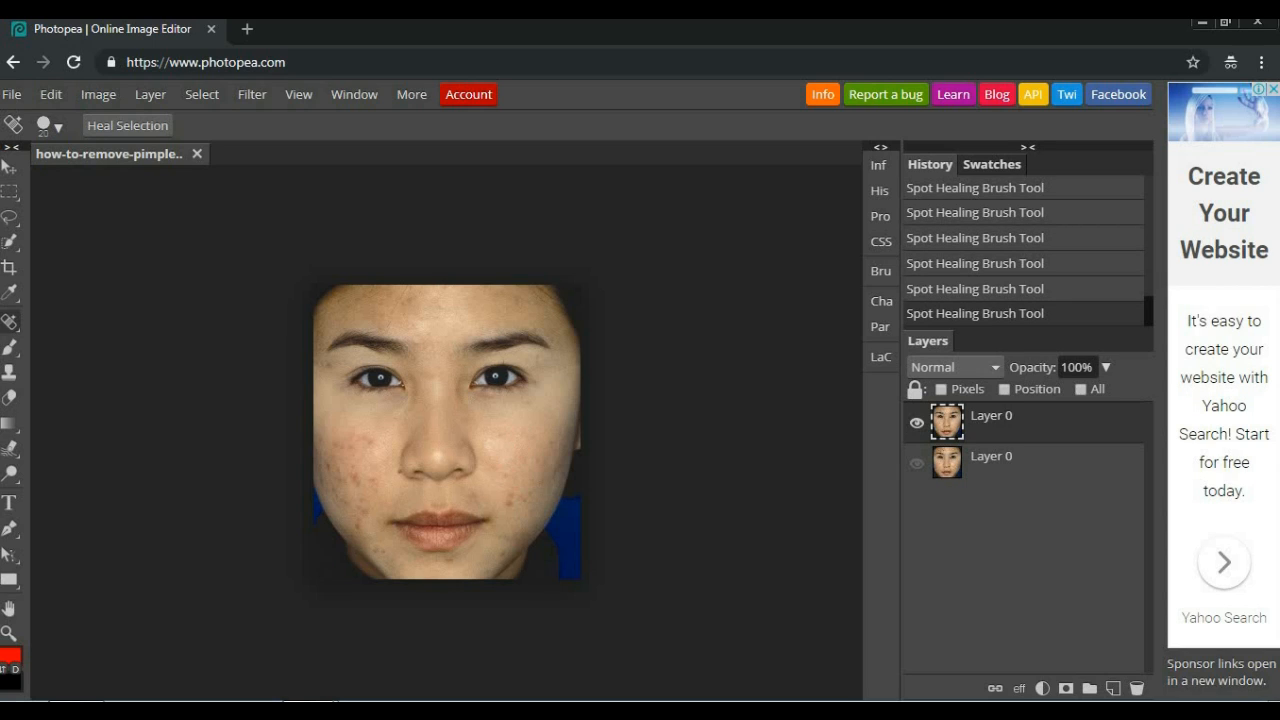
# Step: Spot-heal the remaining marks on the lower and outer parts of the image-right cheek and beside the mouth
pyautogui.click(511, 502)
pyautogui.click(472, 496)
pyautogui.click(555, 470)
pyautogui.click(528, 498)
pyautogui.click(508, 476)
pyautogui.click(552, 444)
pyautogui.click(540, 462)
# Step: Spot-heal the small blemishes on both sides of the chin and jawline
pyautogui.click(498, 550)
pyautogui.click(486, 567)
pyautogui.click(380, 548)
# Step: Spot-heal the cluster of pimples across the image-left cheek, from below the eye down toward the jaw
pyautogui.click(380, 479)
pyautogui.click(368, 514)
pyautogui.click(372, 446)
pyautogui.click(360, 440)
pyautogui.click(352, 467)
pyautogui.click(368, 492)
pyautogui.click(360, 508)
pyautogui.click(359, 520)
pyautogui.click(372, 482)
pyautogui.click(354, 482)
pyautogui.click(336, 472)
pyautogui.moveTo(352, 432); pyautogui.dragTo(349, 445)
# Step: Spot-heal the marks at the image-left temple and above the image-right eyebrow
pyautogui.click(330, 364)
pyautogui.click(517, 302)
pyautogui.click(538, 326)
# Step: Spot-heal the leftover marks on the outer part of the image-left cheek
pyautogui.moveTo(337, 448); pyautogui.dragTo(337, 462)
pyautogui.click(329, 482)
pyautogui.click(352, 457)
pyautogui.click(342, 477)
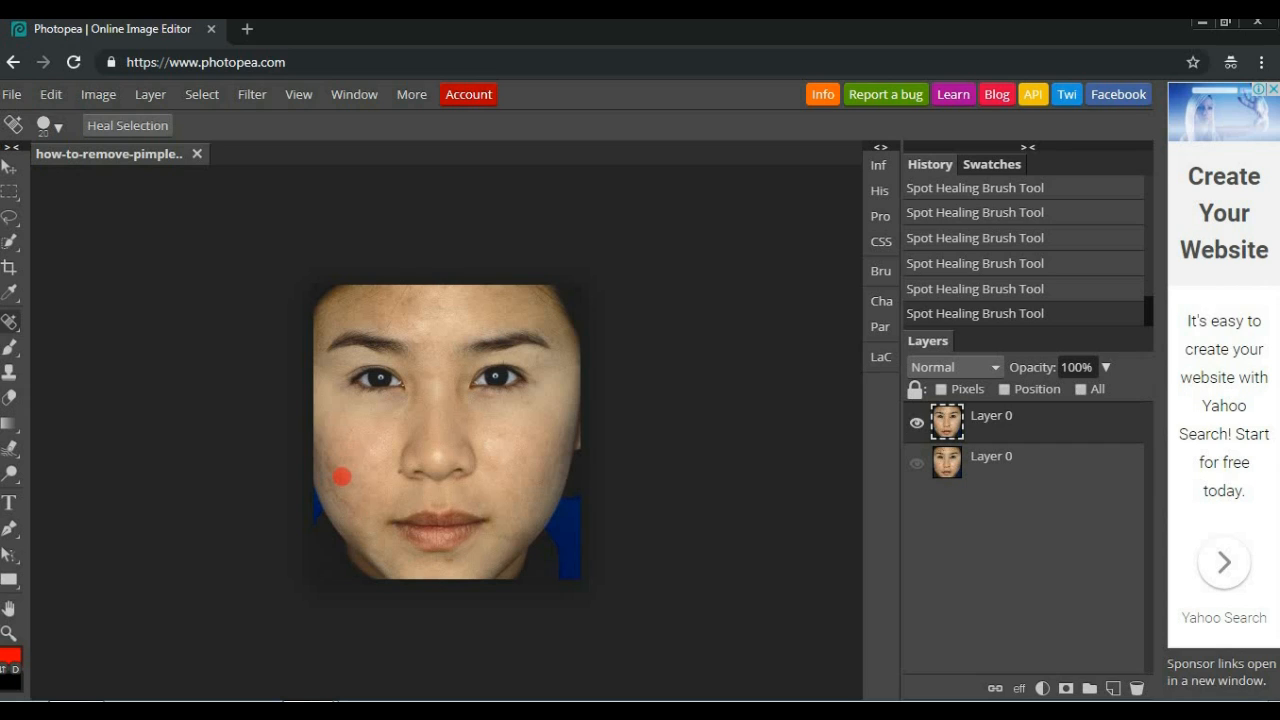
pyautogui.click(323, 438)
pyautogui.click(354, 508)
pyautogui.click(336, 496)
pyautogui.click(332, 480)
pyautogui.click(324, 466)
# Step: Clean up the last spots on the image-left jaw, beside the nose, on the forehead and on the chin with the Spot Healing Brush
pyautogui.click(368, 534)
pyautogui.click(394, 472)
pyautogui.click(424, 341)
pyautogui.click(406, 299)
pyautogui.click(390, 318)
pyautogui.click(446, 566)
# Step: Lighten the image-left cheek below the eye with repeated Dodge Tool dabs, enlarging the brush from its initial size
pyautogui.rightClick(11, 474)
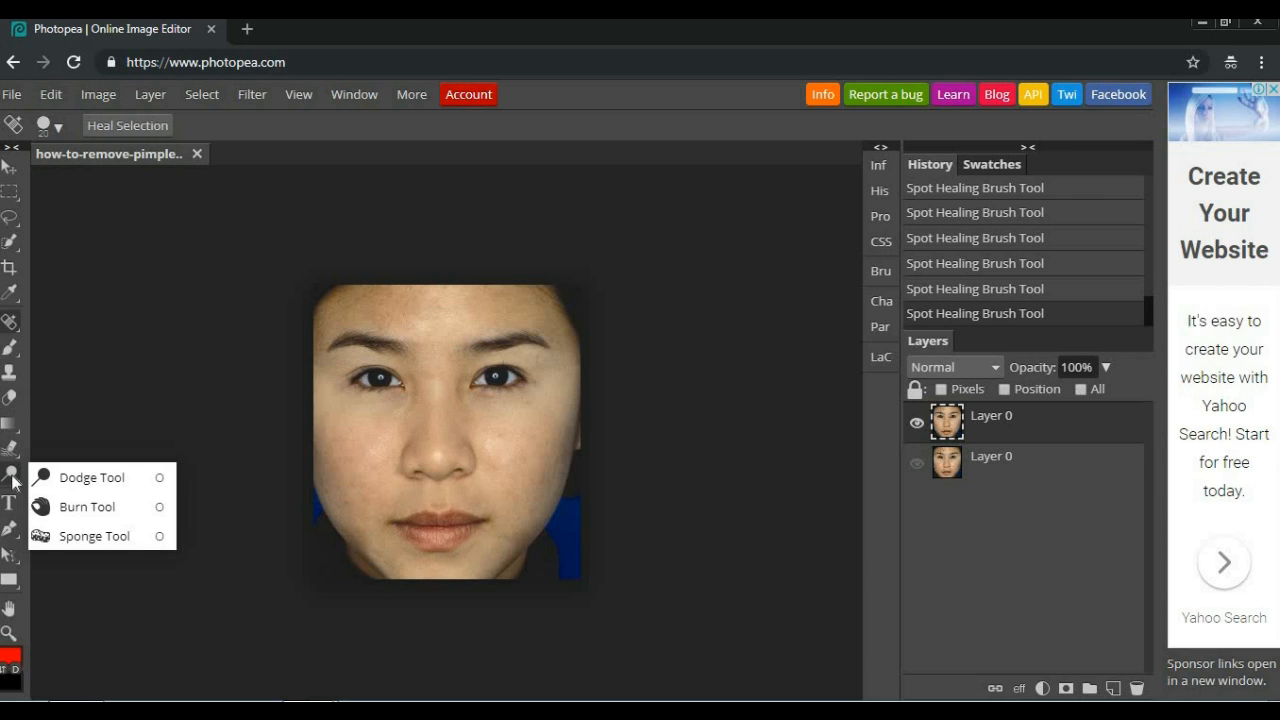
pyautogui.click(145, 478)
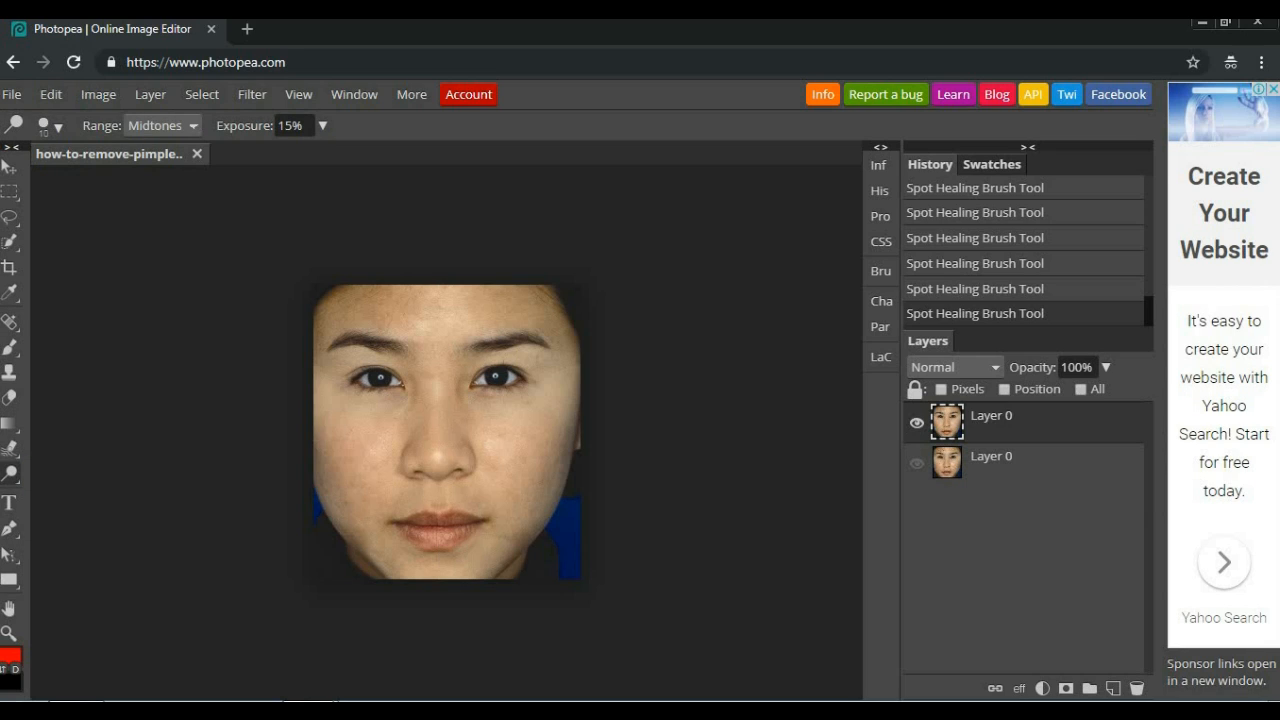
pyautogui.press(']')
pyautogui.click(372, 450)
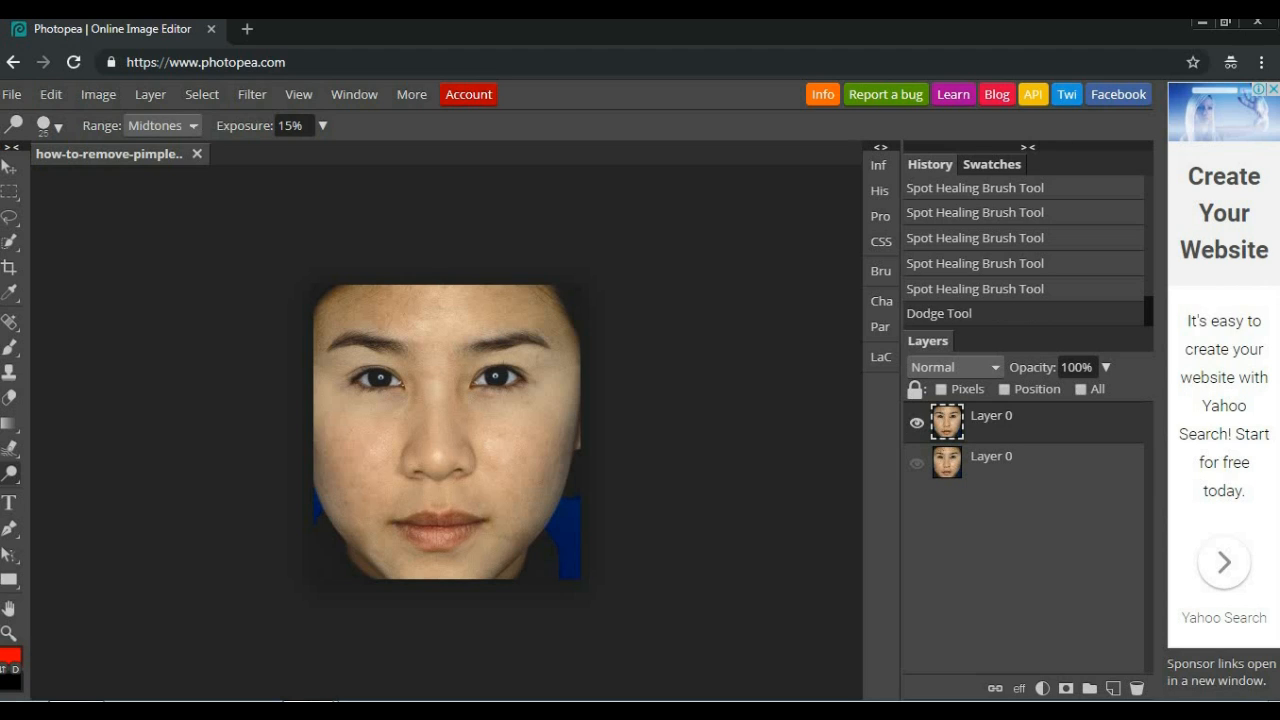
pyautogui.click(374, 446)
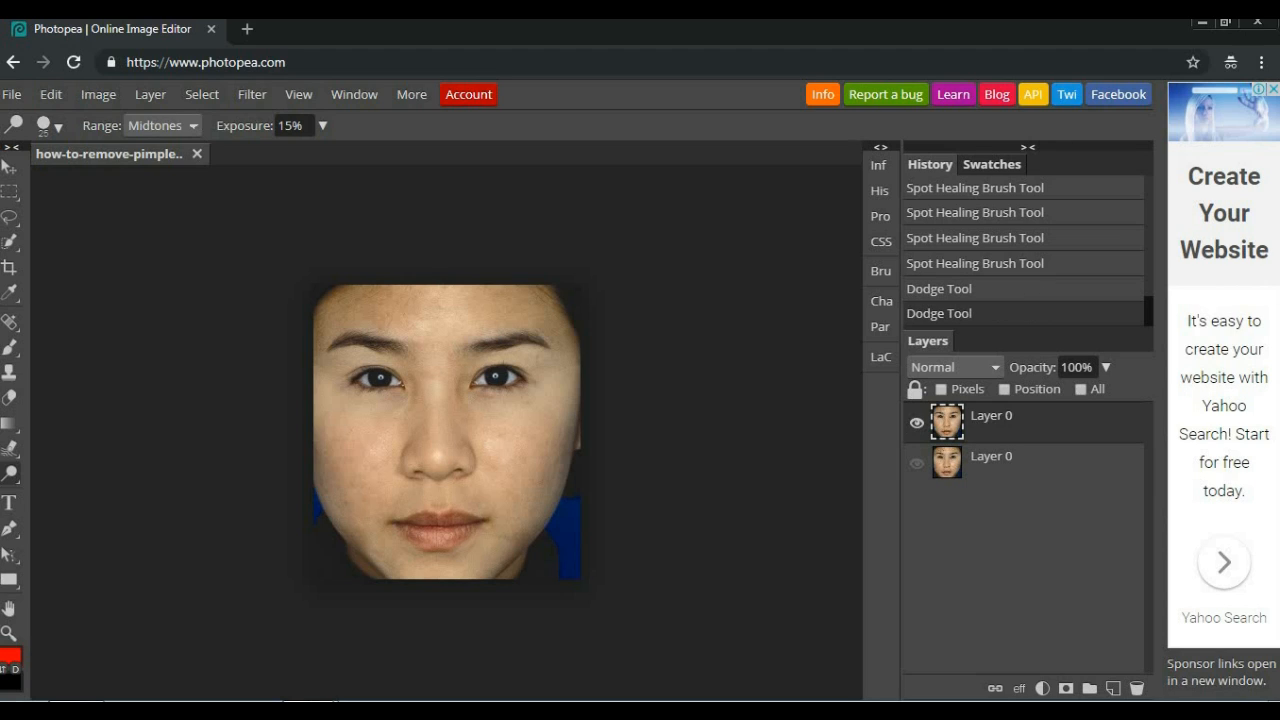
pyautogui.click(374, 446)
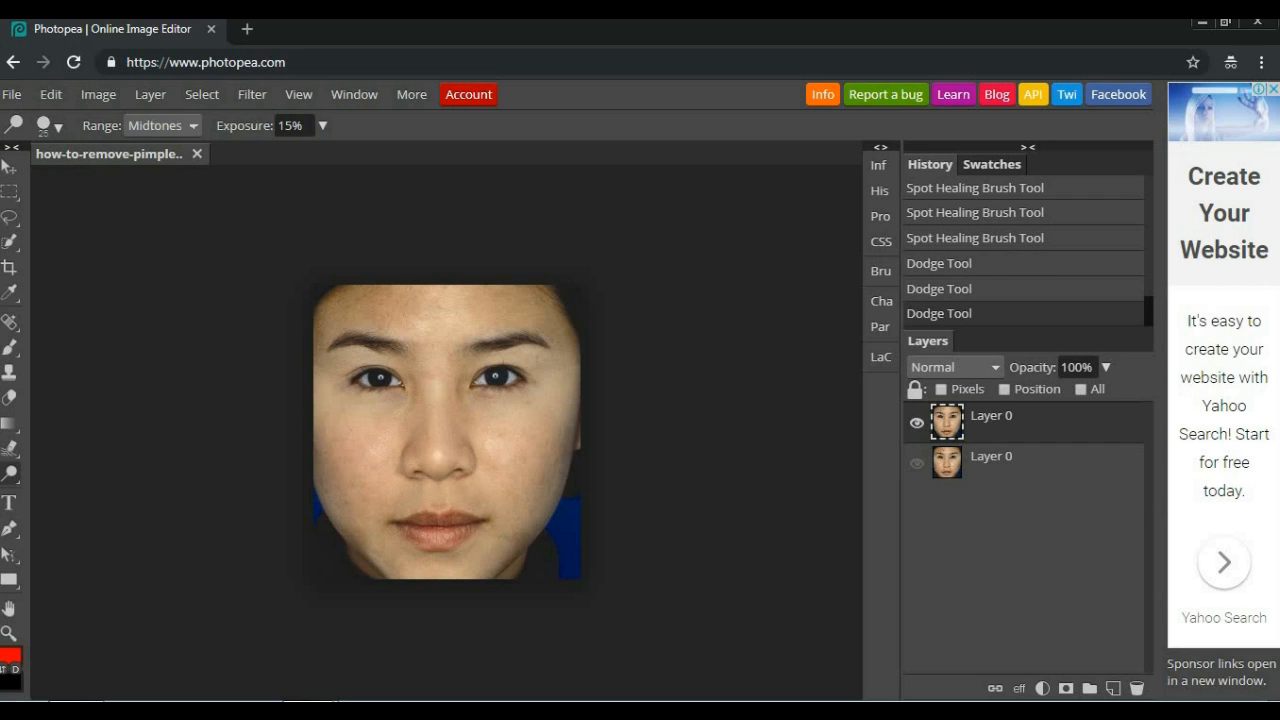
pyautogui.click(374, 446)
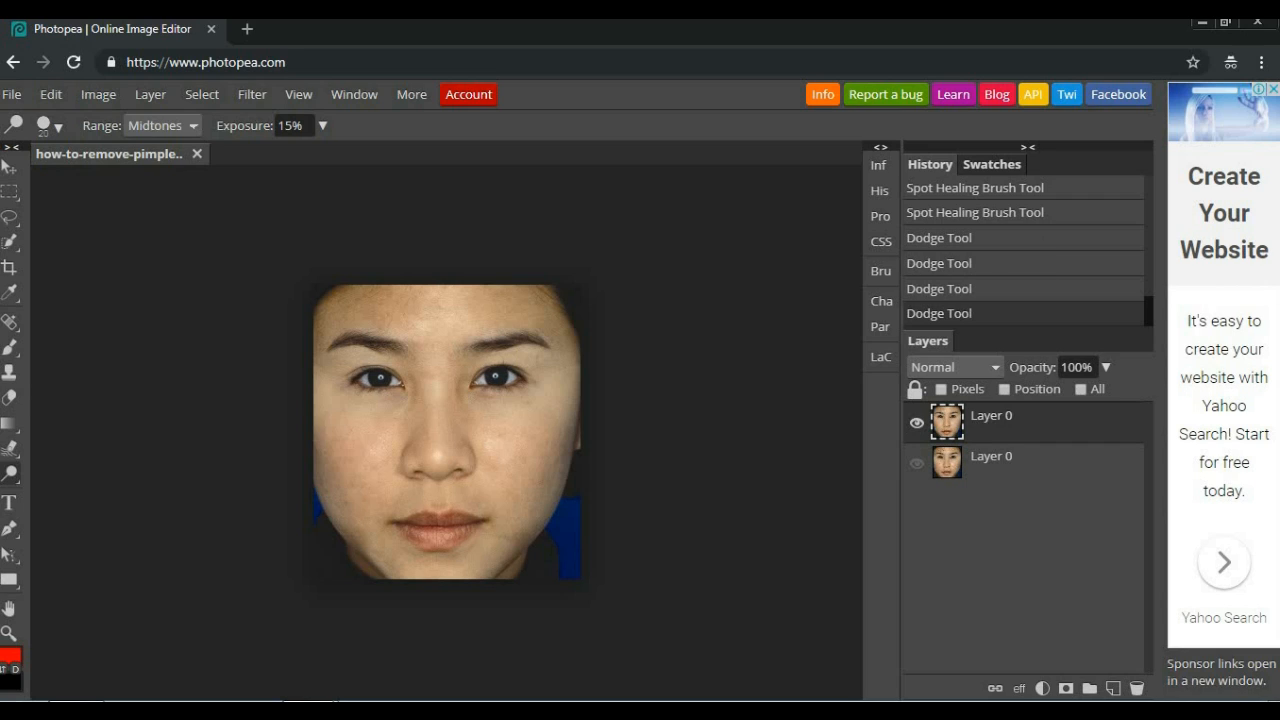
pyautogui.click(374, 446)
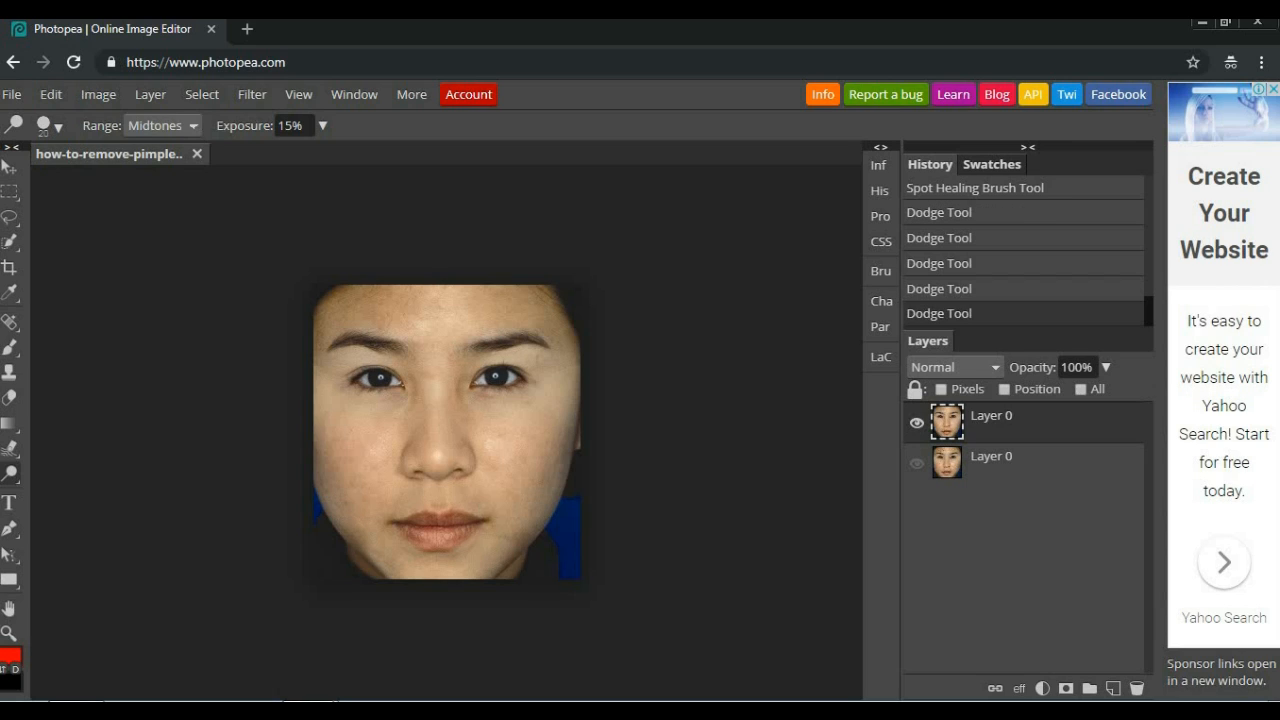
pyautogui.click(374, 446)
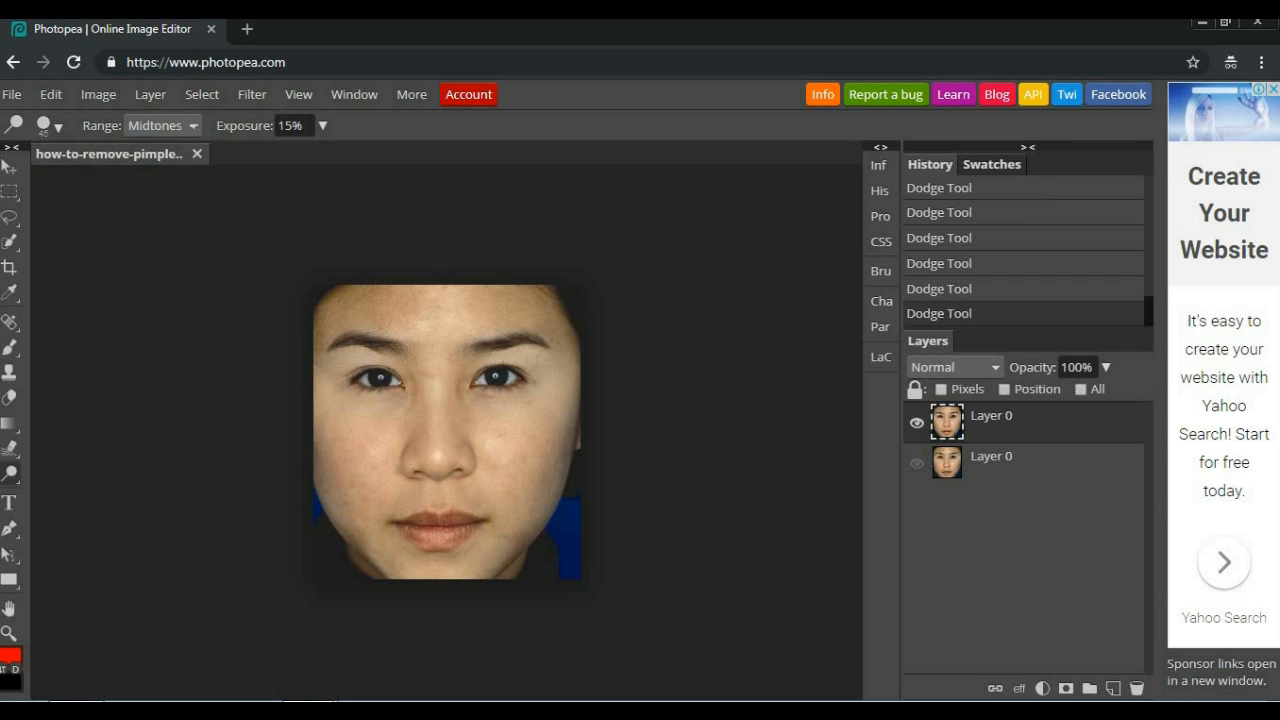
# Step: Lighten the shaded outer edges of the forehead on both sides with a size 45 Dodge brush
pyautogui.click(319, 320)
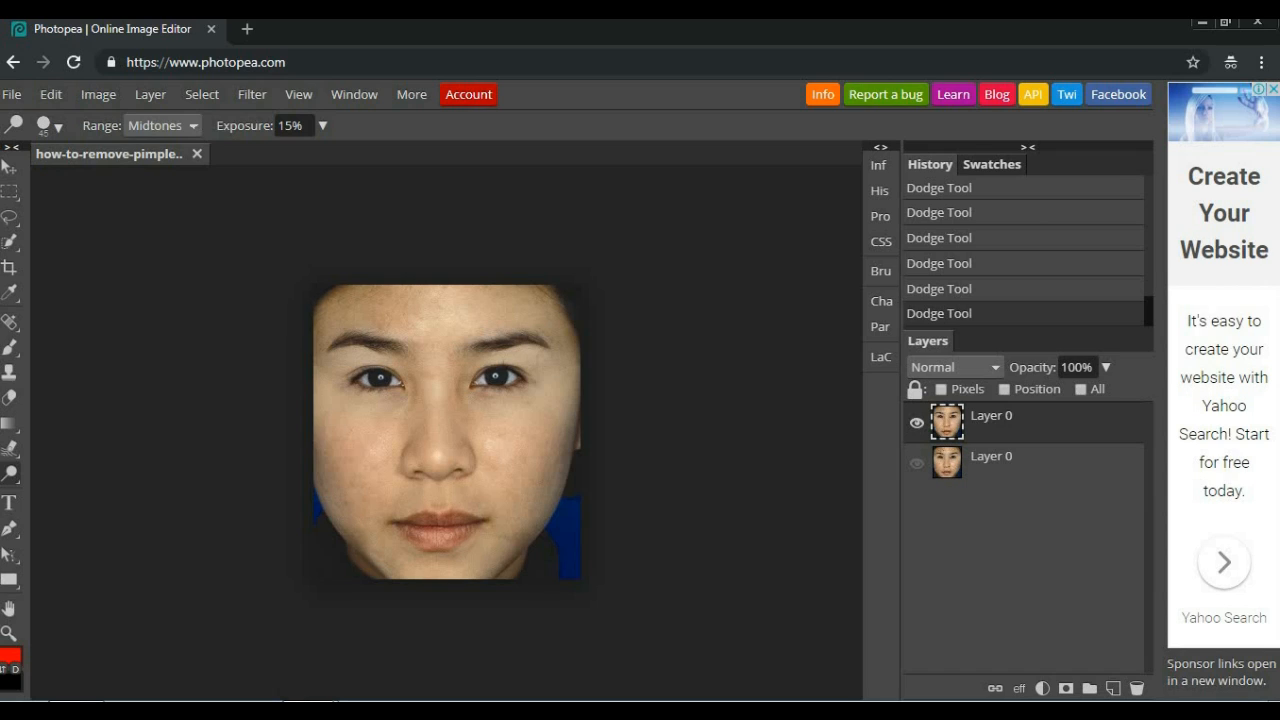
pyautogui.moveTo(554, 311); pyautogui.dragTo(571, 334)
pyautogui.click(324, 313)
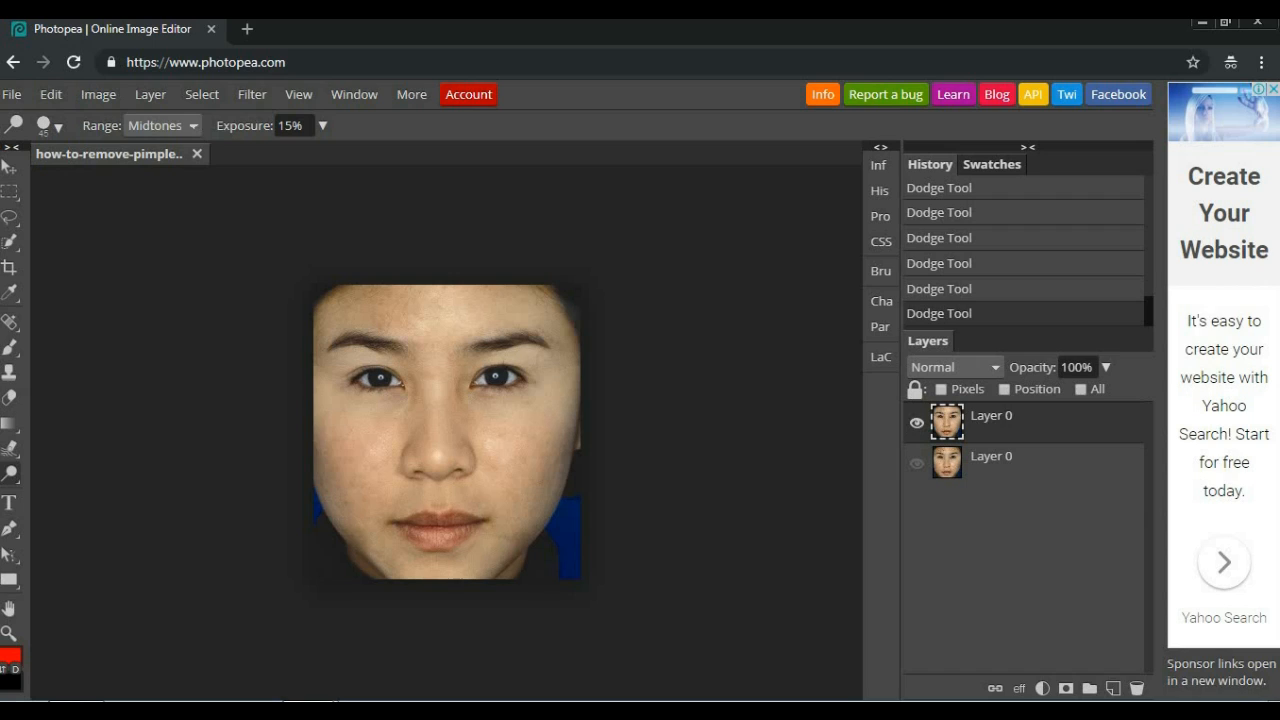
# Step: Lighten the outer areas of both cheeks and the image-left corner of the mouth with the Dodge Tool
pyautogui.click(544, 459)
pyautogui.moveTo(322, 475); pyautogui.dragTo(325, 442)
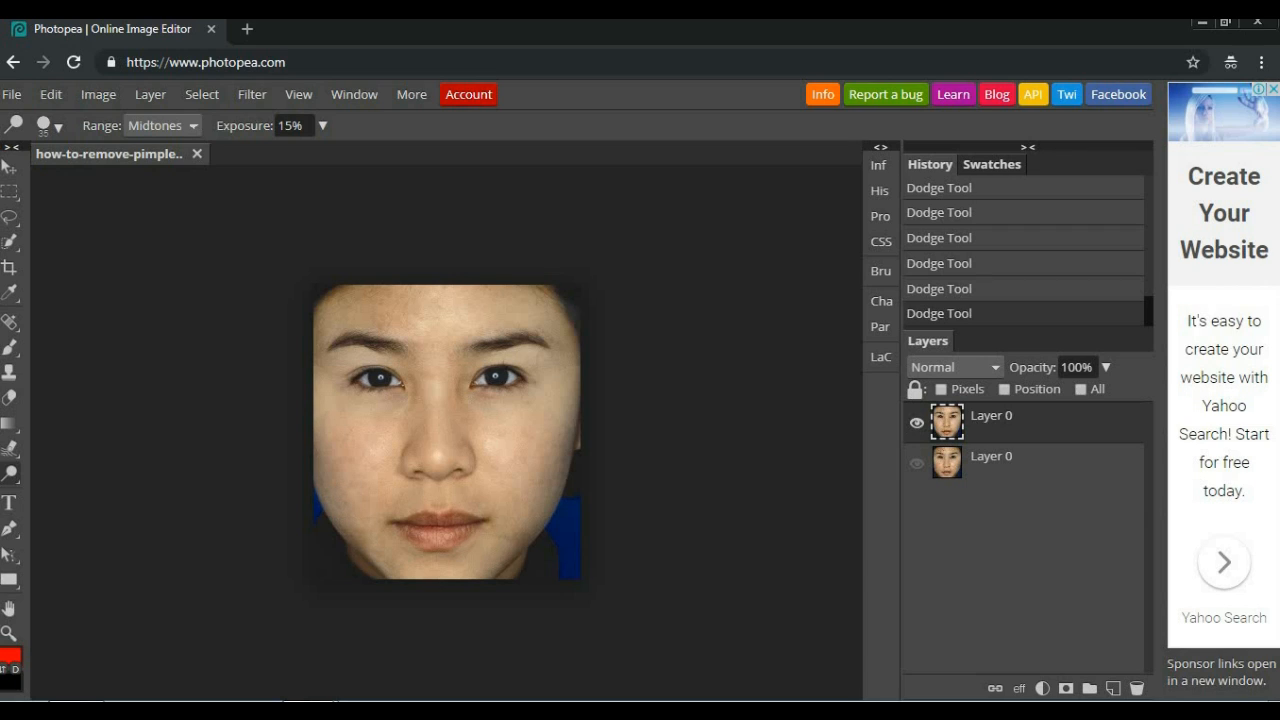
pyautogui.click(400, 508)
pyautogui.rightClick(10, 473)
pyautogui.click(91, 506)
pyautogui.rightClick(10, 347)
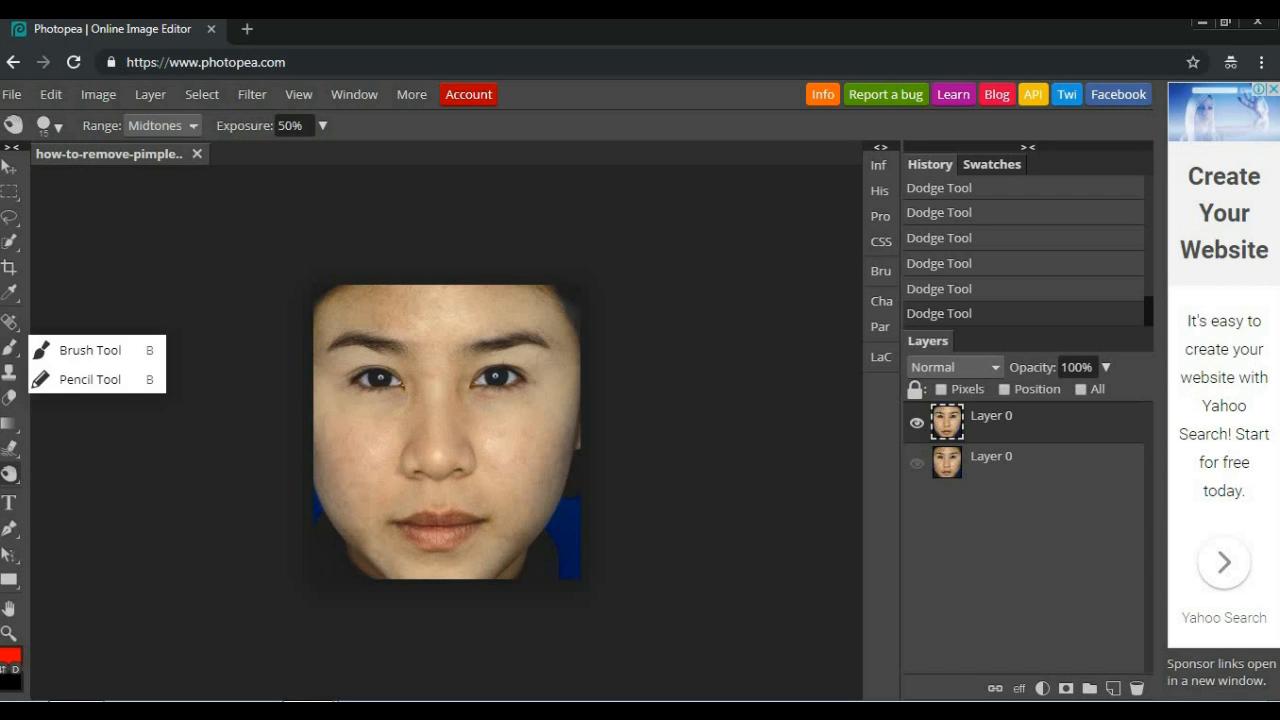
pyautogui.rightClick(10, 447)
pyautogui.rightClick(10, 473)
pyautogui.click(91, 475)
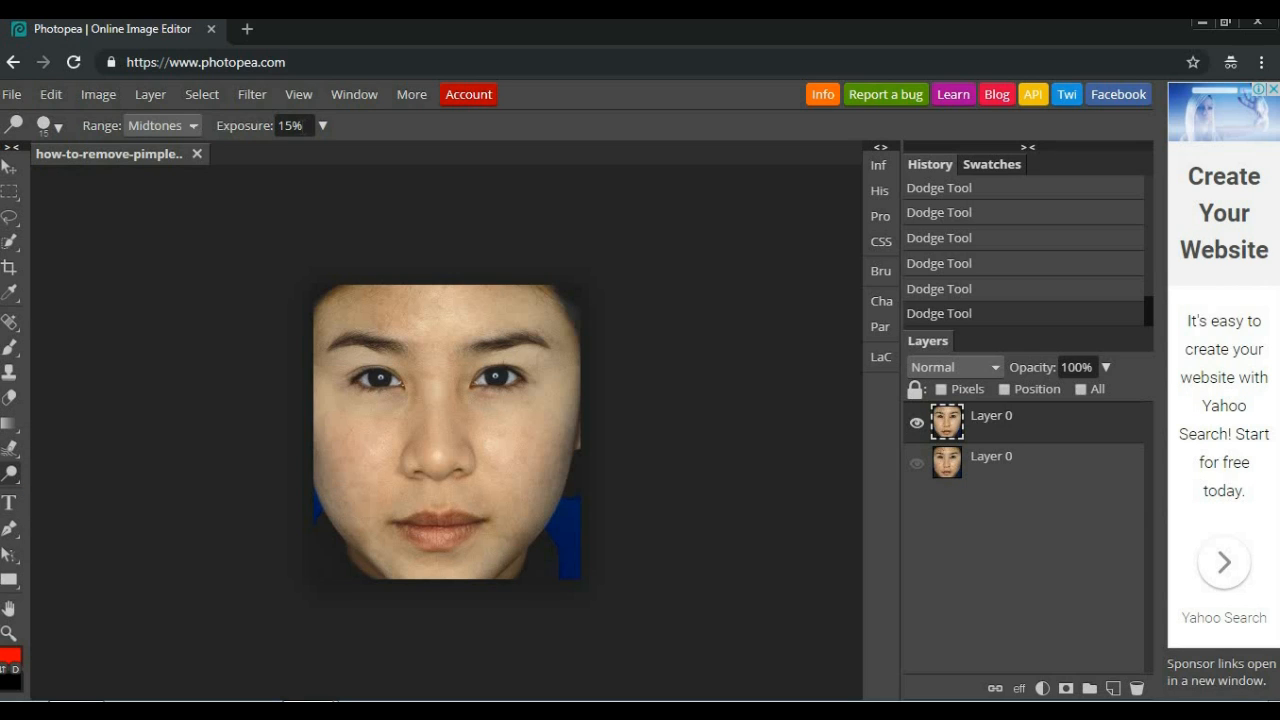
pyautogui.click(301, 126)
# Step: Set the Burn Tool's exposure to 15% and darken the image-right side of the nose bridge beside the eye
pyautogui.rightClick(10, 473)
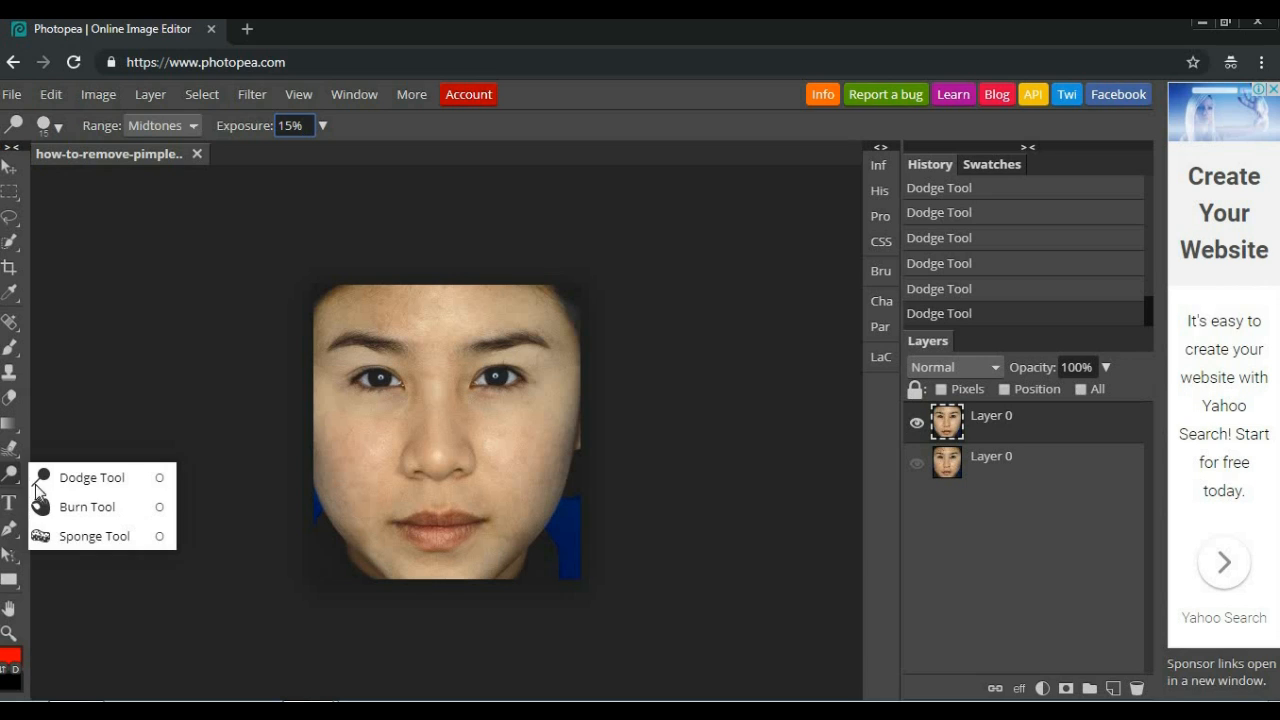
pyautogui.click(64, 506)
pyautogui.doubleClick(290, 126)
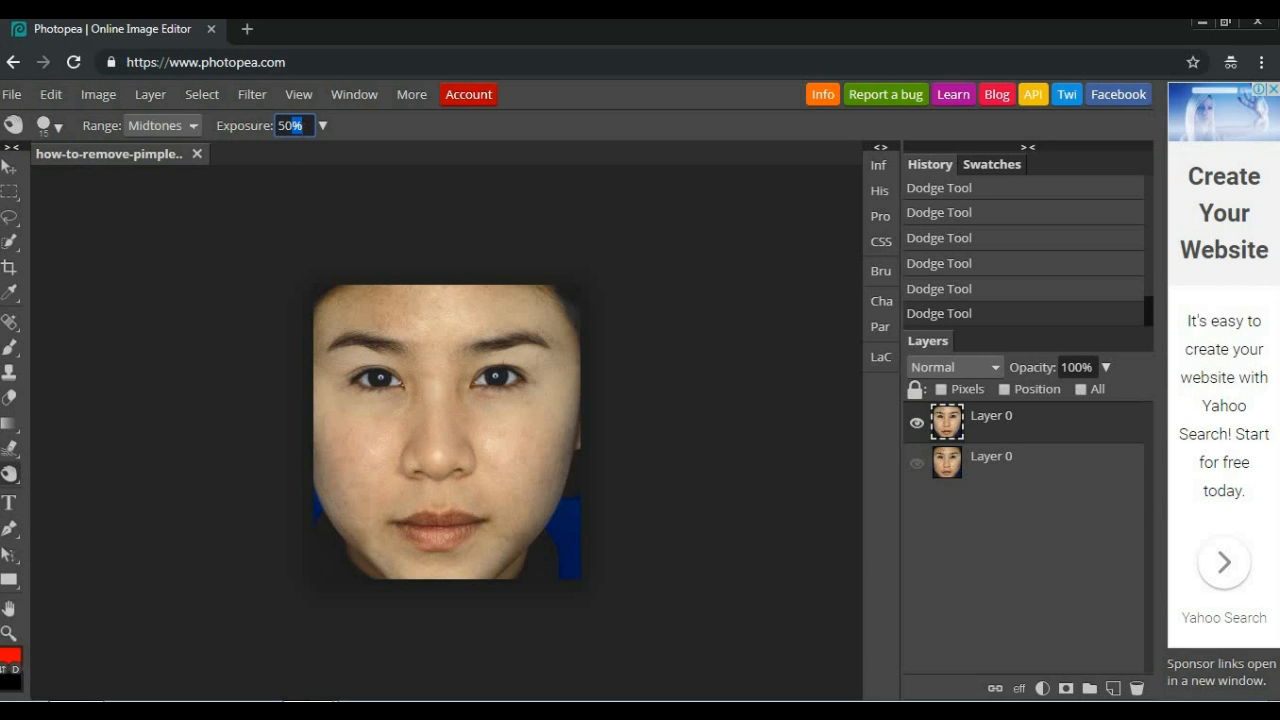
pyautogui.write('15%')
pyautogui.moveTo(464, 376); pyautogui.dragTo(461, 398)
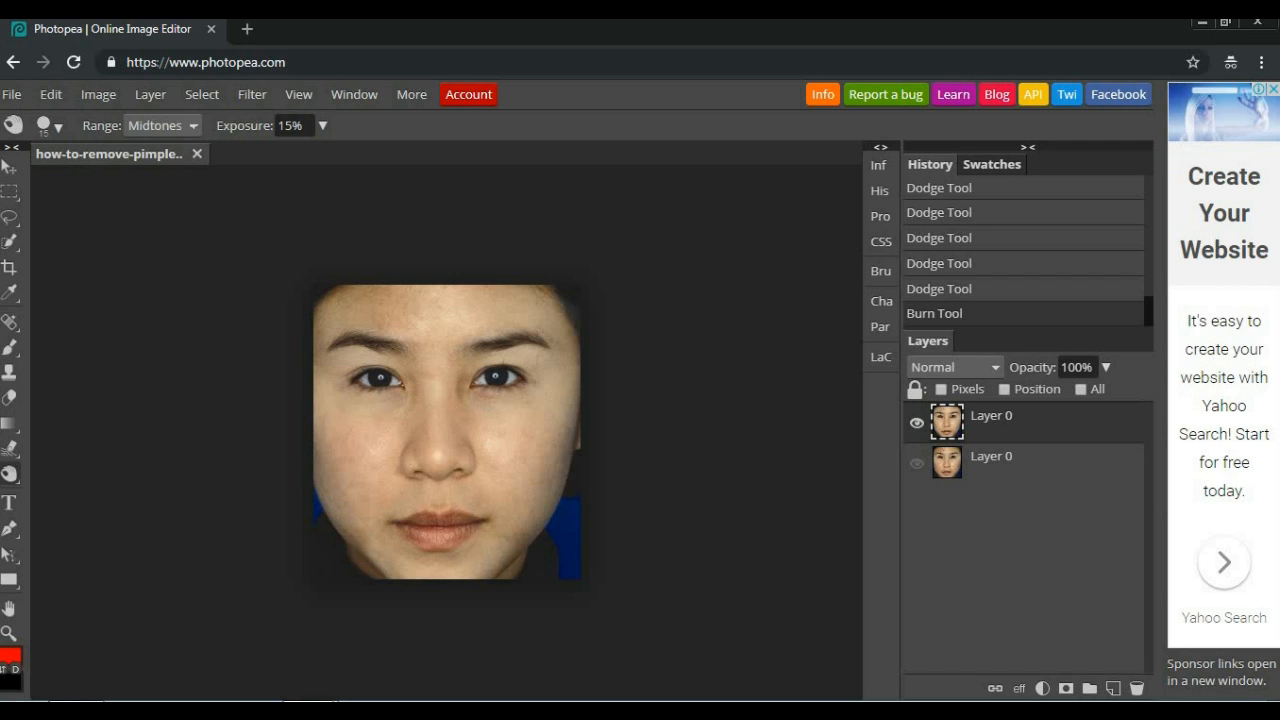
# Step: Darken the image-left side of the nose bridge, both eyebrows and the image-right eye's iris with the Burn Tool
pyautogui.click(418, 394)
pyautogui.click(548, 344)
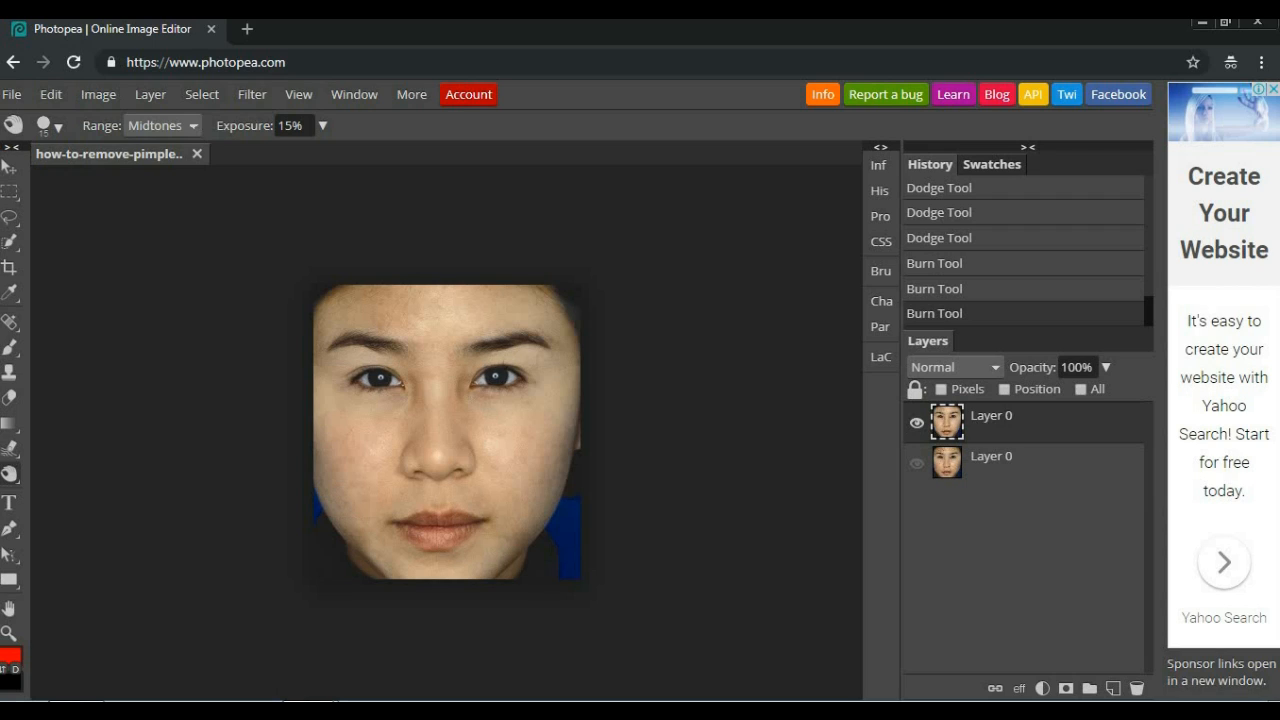
pyautogui.moveTo(388, 347); pyautogui.dragTo(336, 346)
pyautogui.click(496, 376)
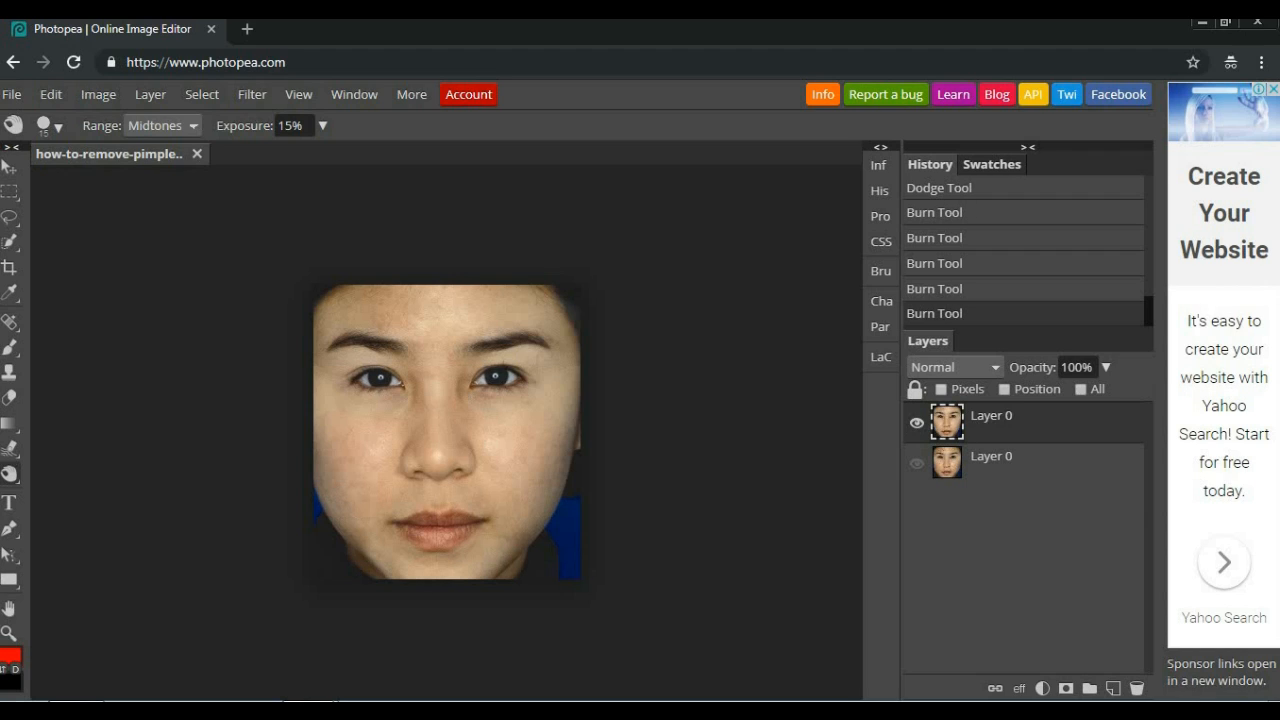
pyautogui.click(496, 376)
# Step: Intensify the colour of the lips with the Sponge Tool in Saturate mode
pyautogui.rightClick(11, 476)
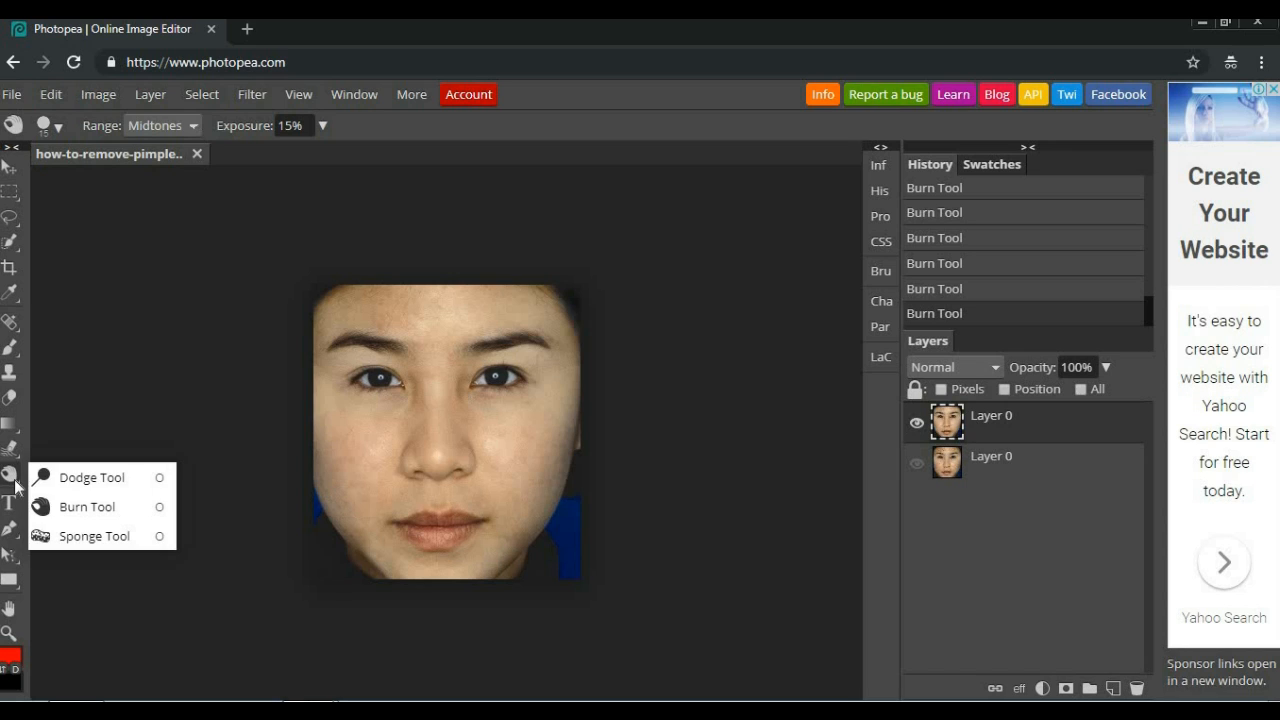
pyautogui.click(70, 540)
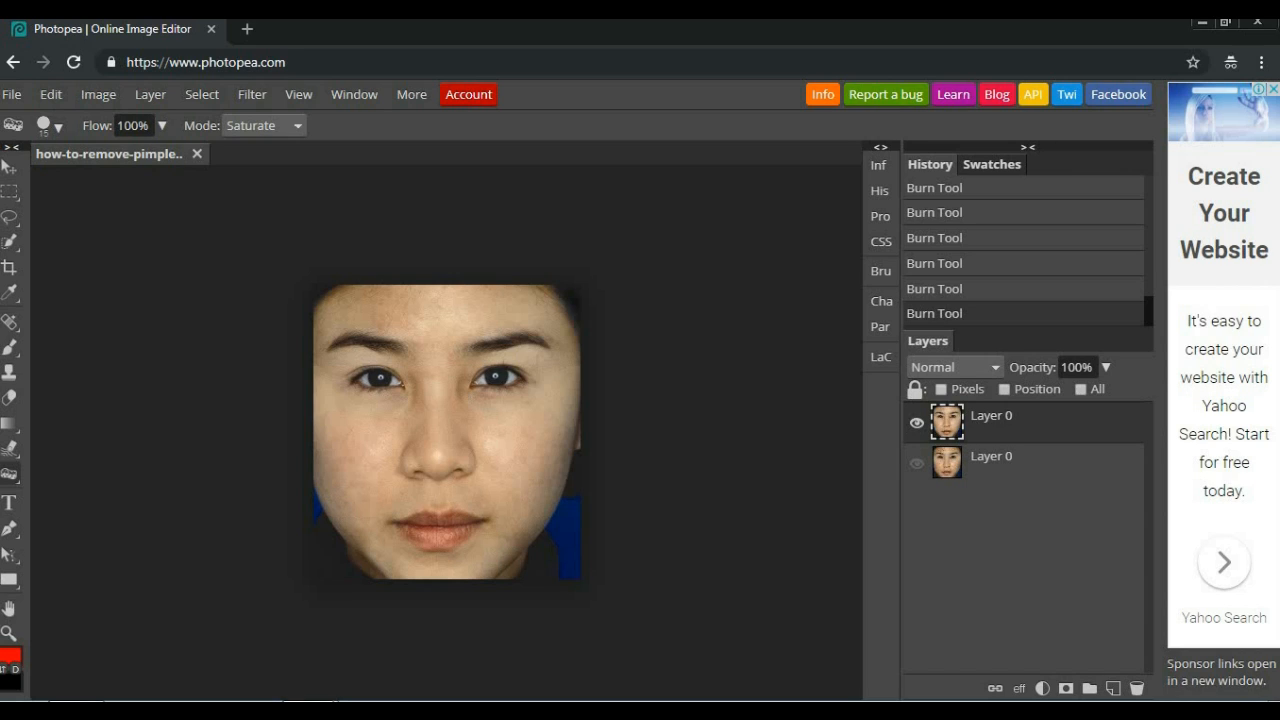
pyautogui.moveTo(412, 524); pyautogui.dragTo(460, 532)
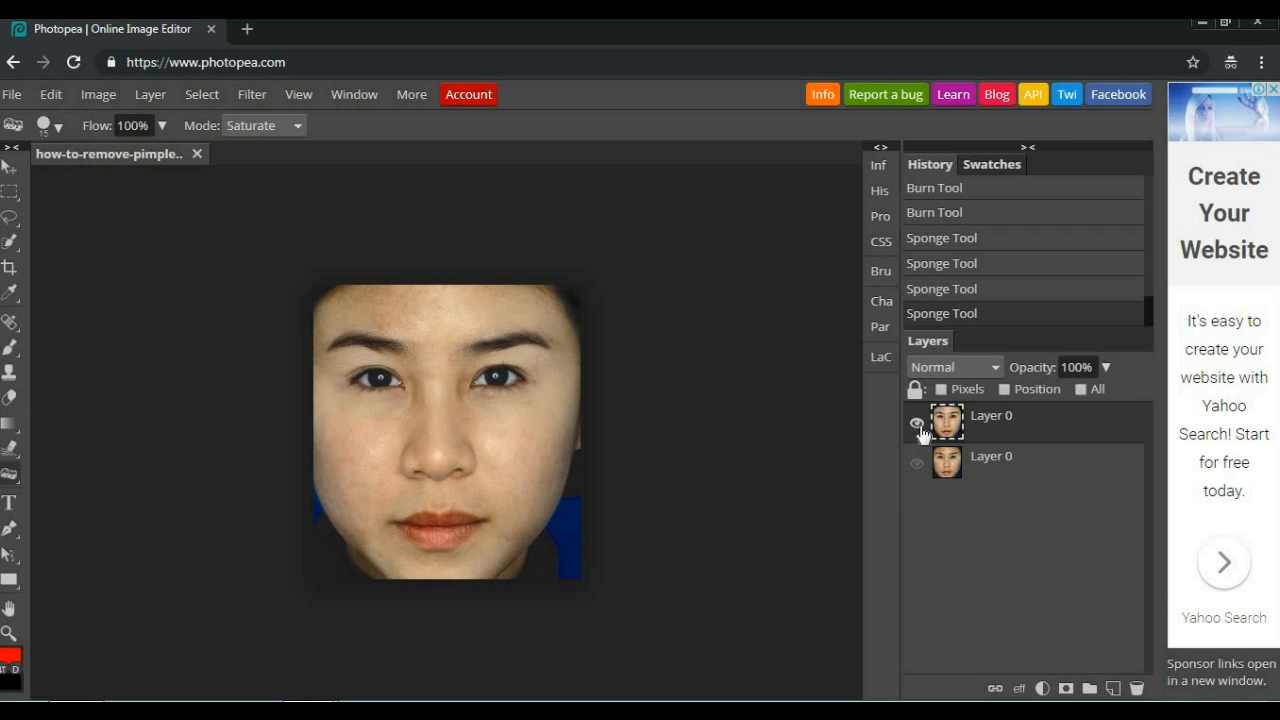
# Step: Add a raster mask to the retouched upper portrait layer
pyautogui.click(1065, 688)
pyautogui.rightClick(9, 241)
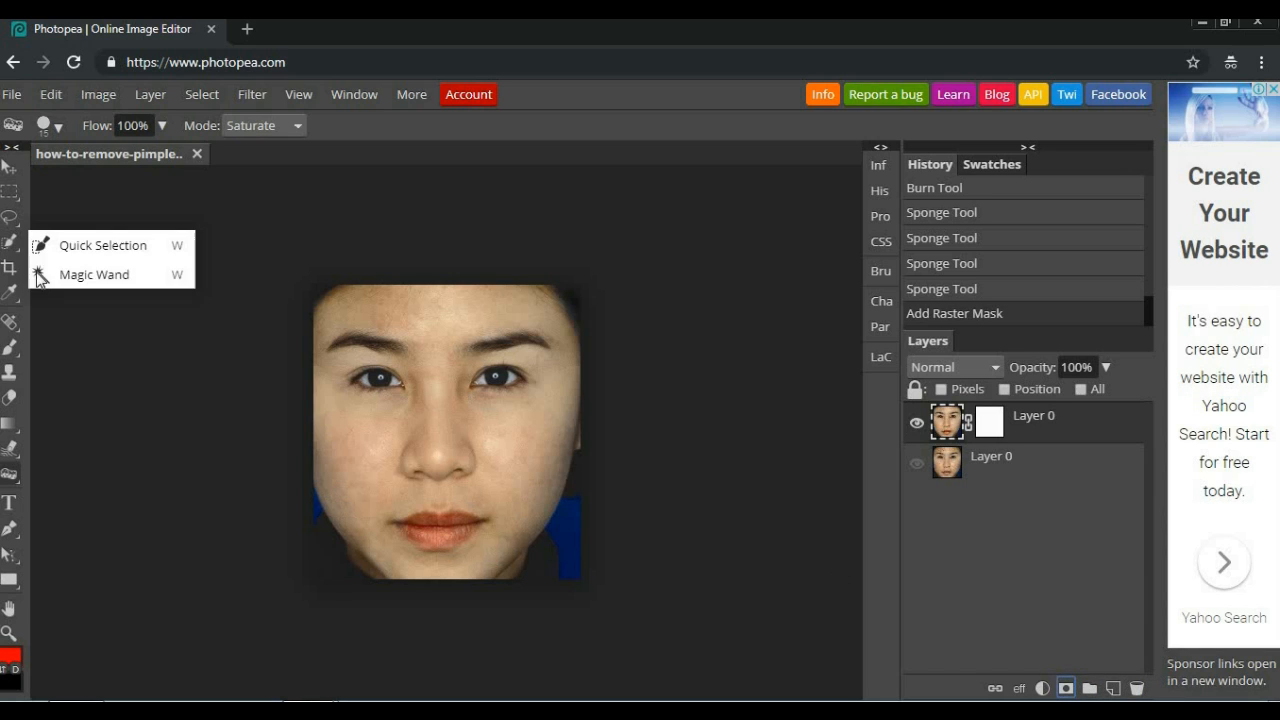
pyautogui.rightClick(18, 424)
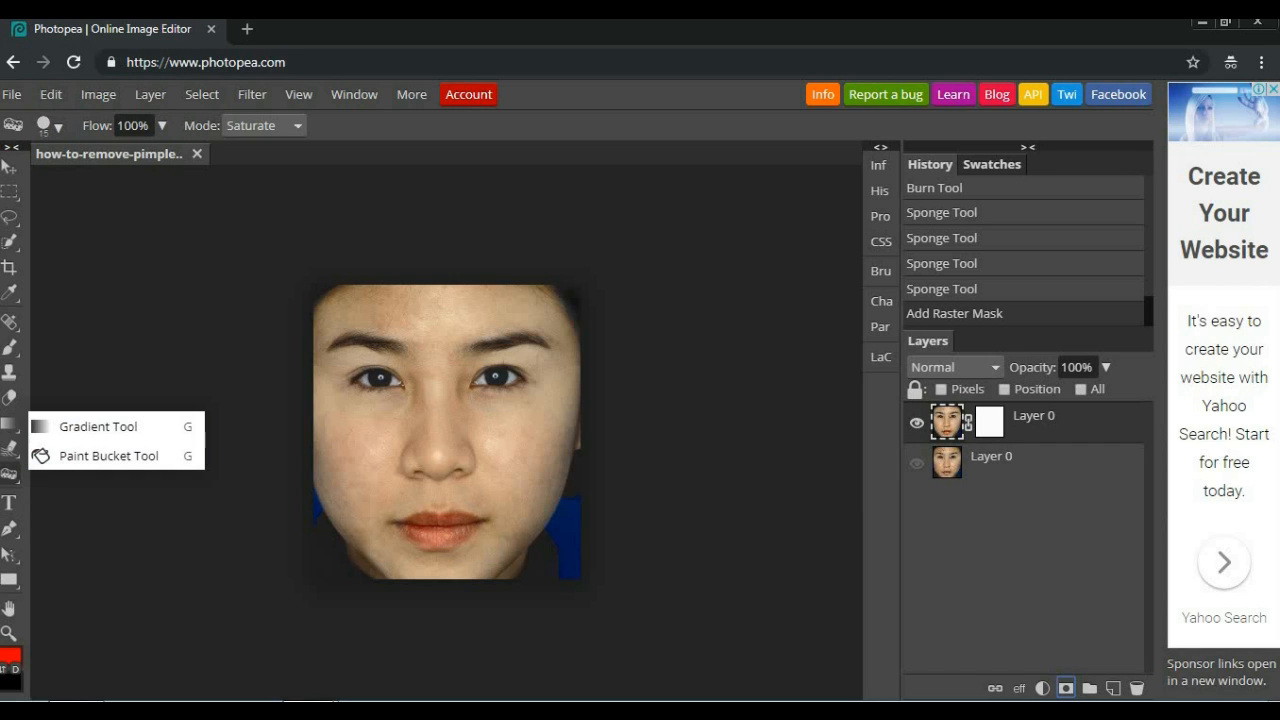
pyautogui.rightClick(20, 350)
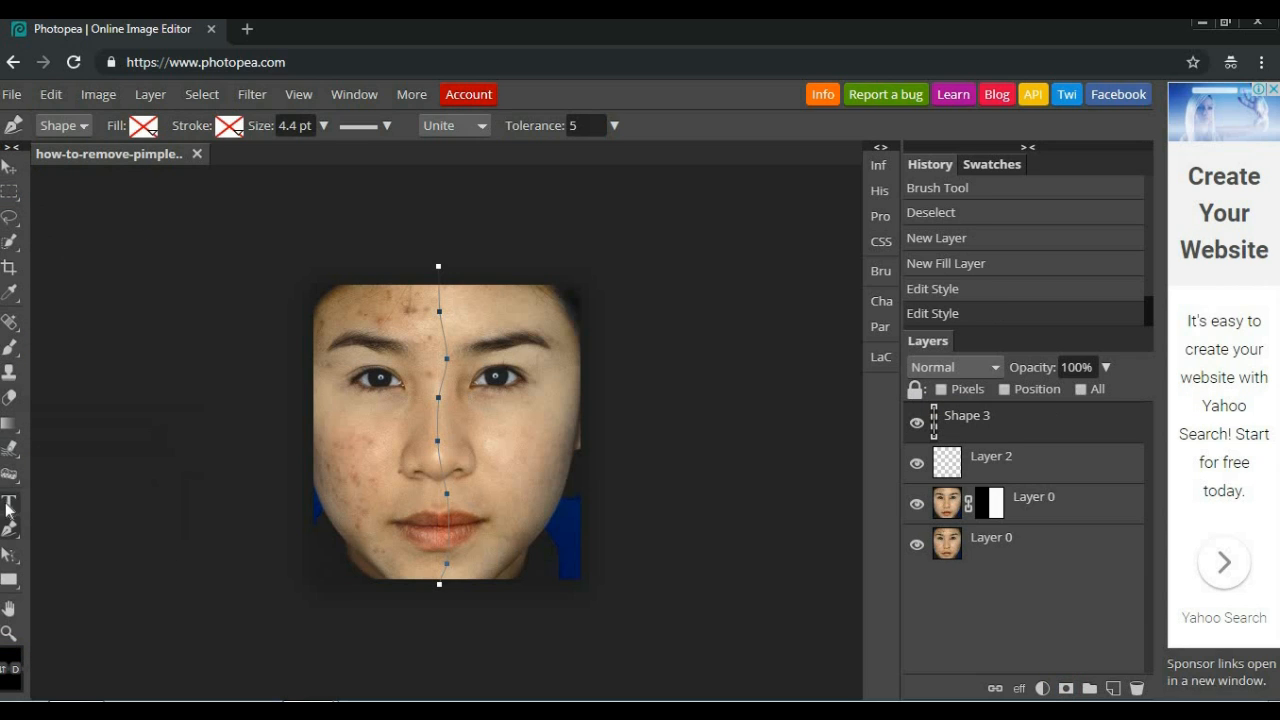
# Step: Select the Pen tool and revert the document to the New Layer history state, removing the wavy centre-line shape
pyautogui.click(40, 533)
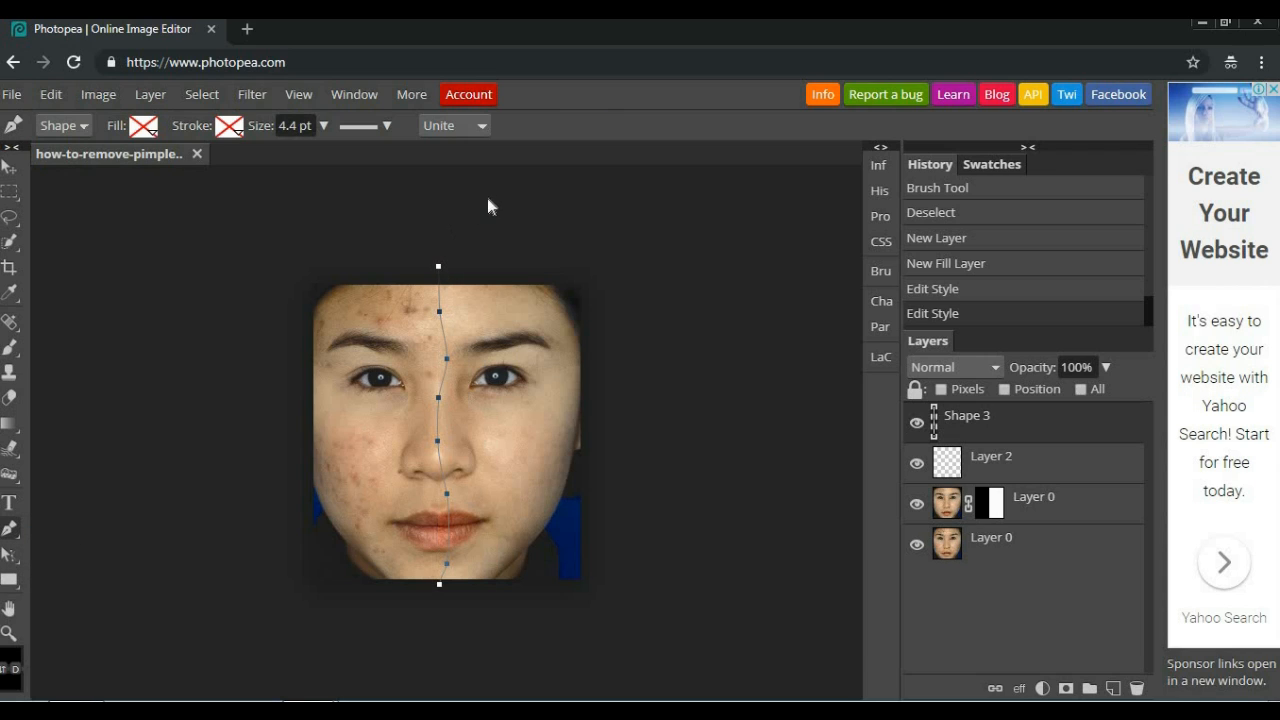
pyautogui.hotkey('ctrl', 'z')
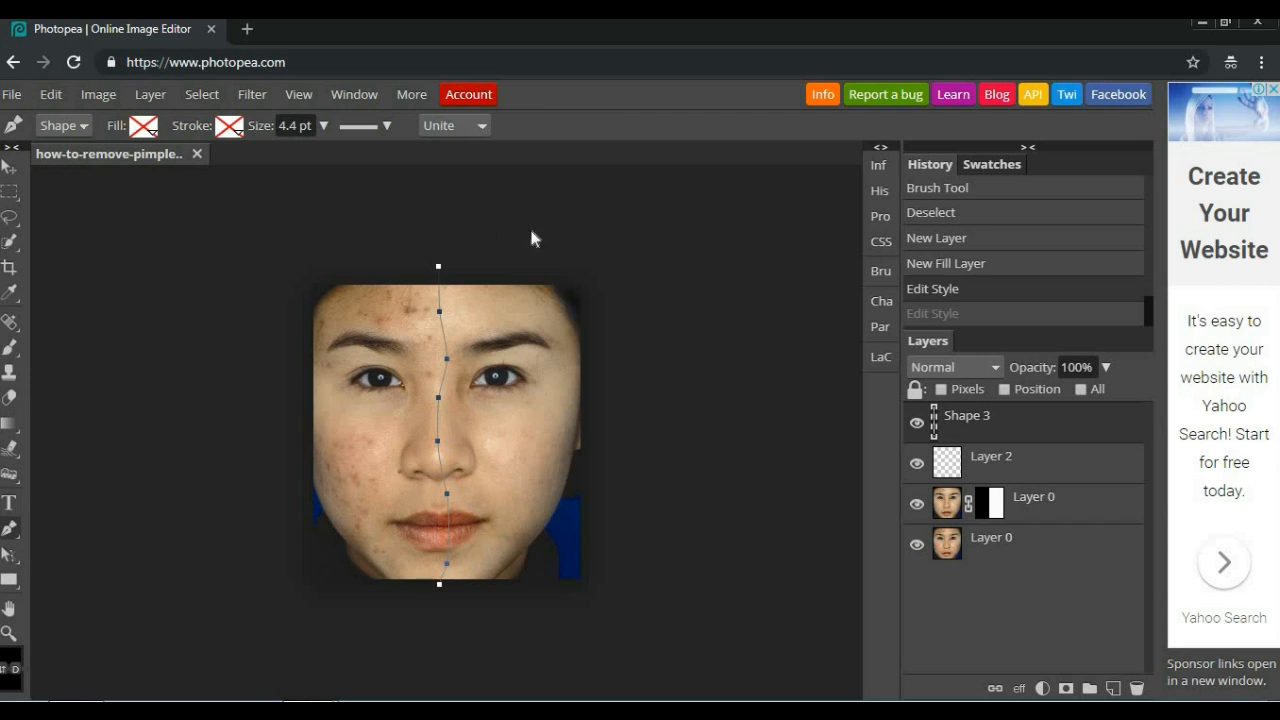
pyautogui.click(935, 263)
pyautogui.click(950, 240)
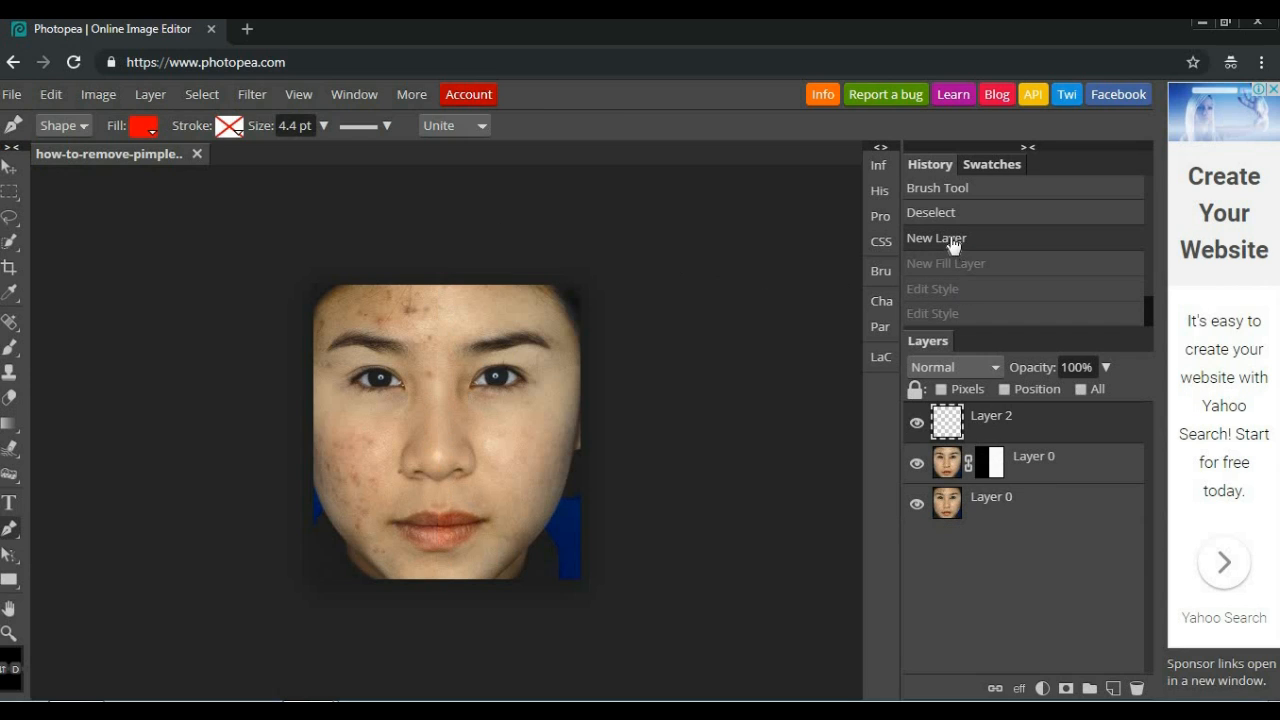
# Step: Draw a near-vertical Pen path down the middle of the face, from just above the forehead to just below the chin
pyautogui.click(9, 528)
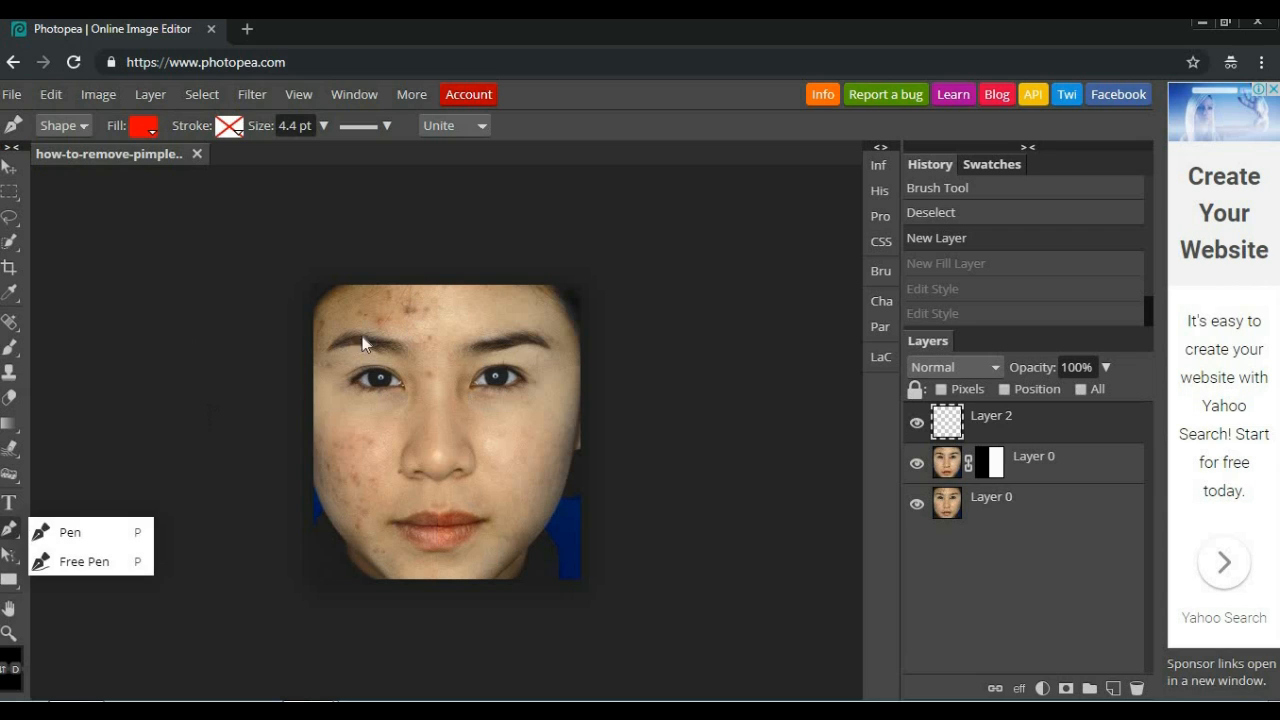
pyautogui.click(88, 537)
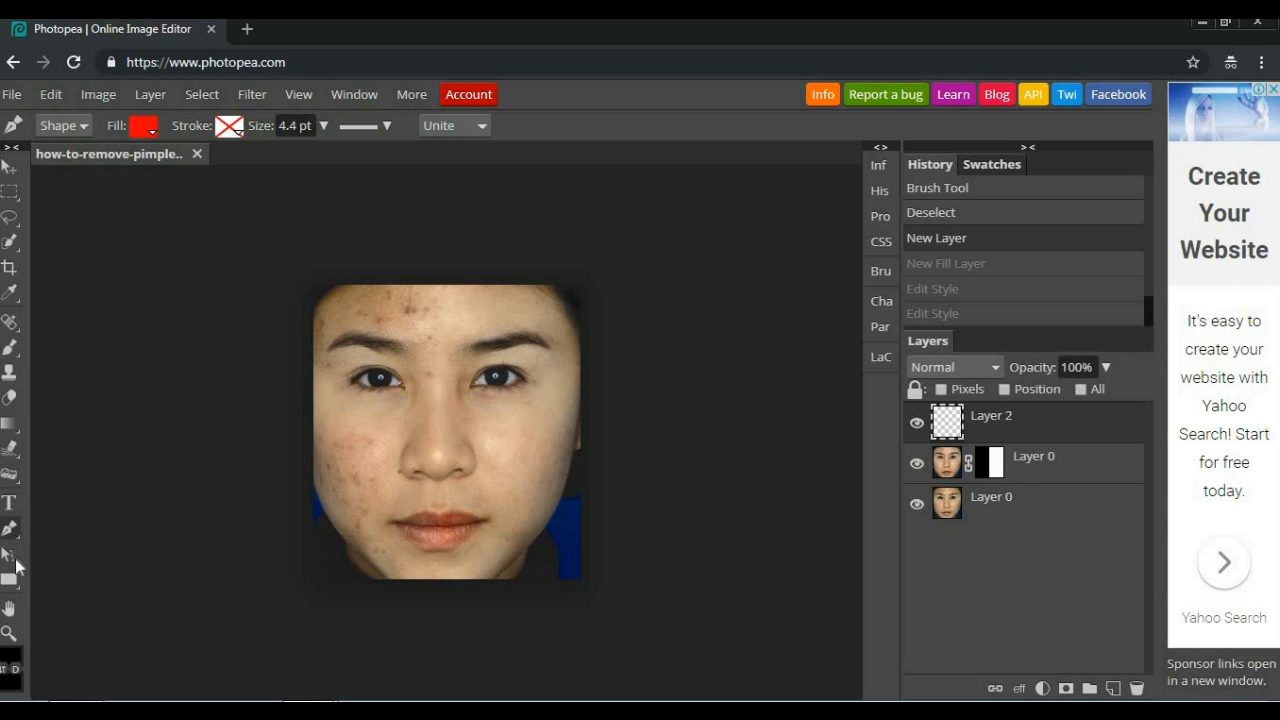
pyautogui.click(14, 560)
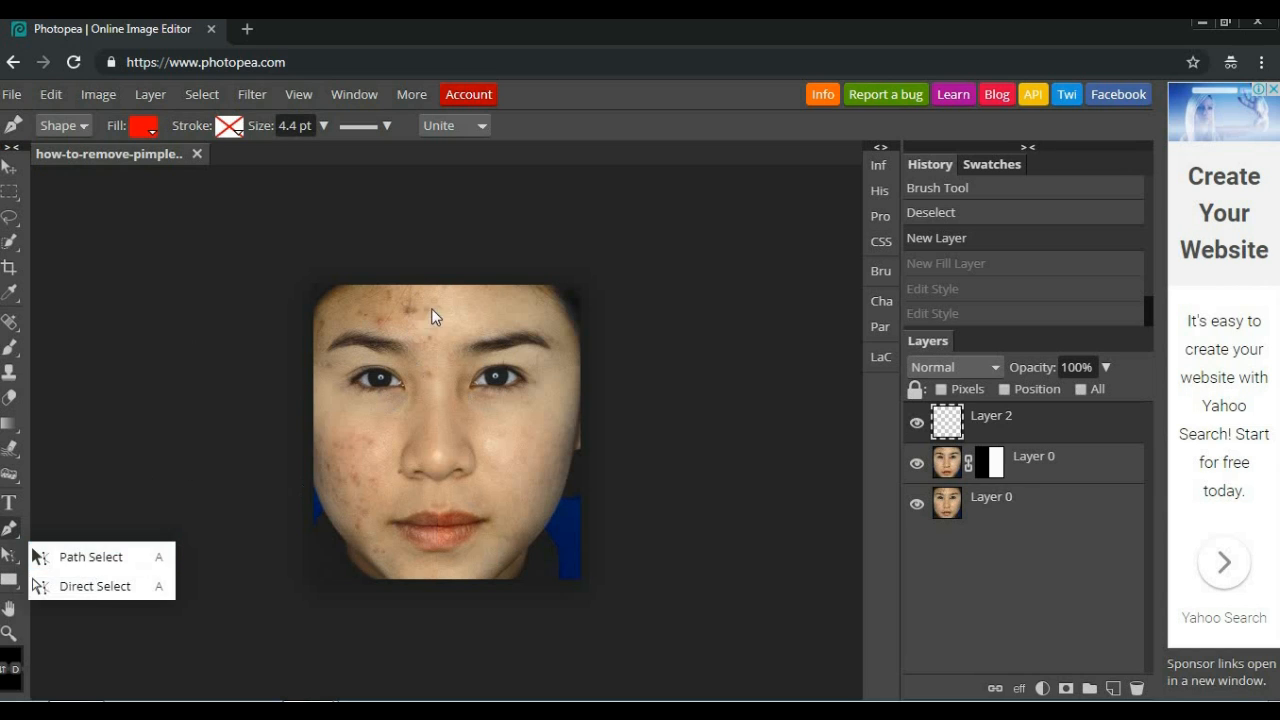
pyautogui.moveTo(441, 274); pyautogui.dragTo(431, 327)
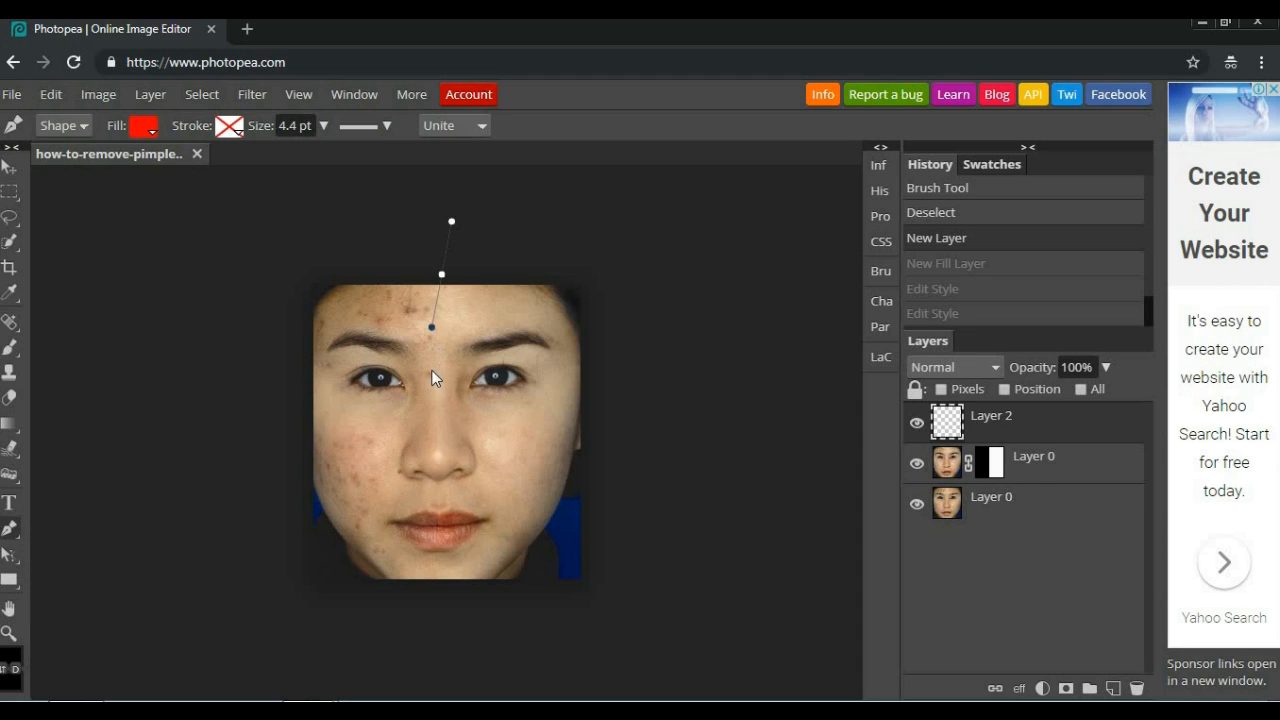
pyautogui.moveTo(433, 377); pyautogui.dragTo(434, 593)
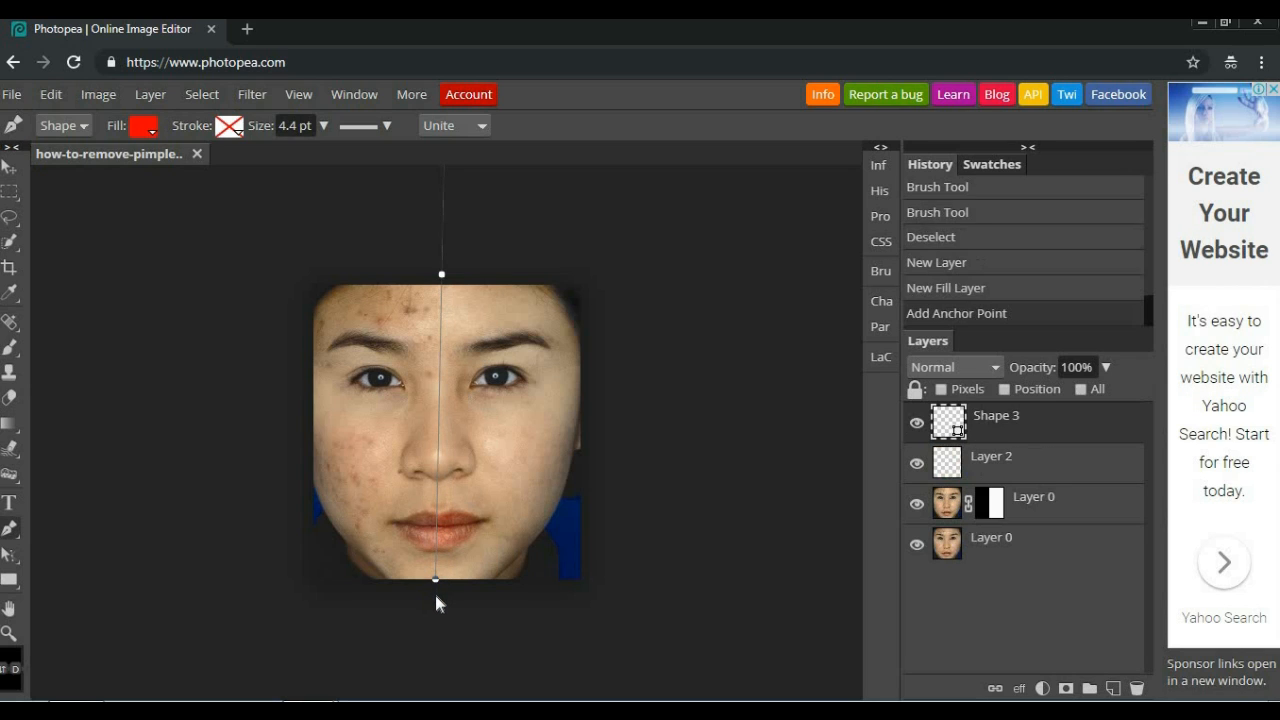
pyautogui.click(435, 597)
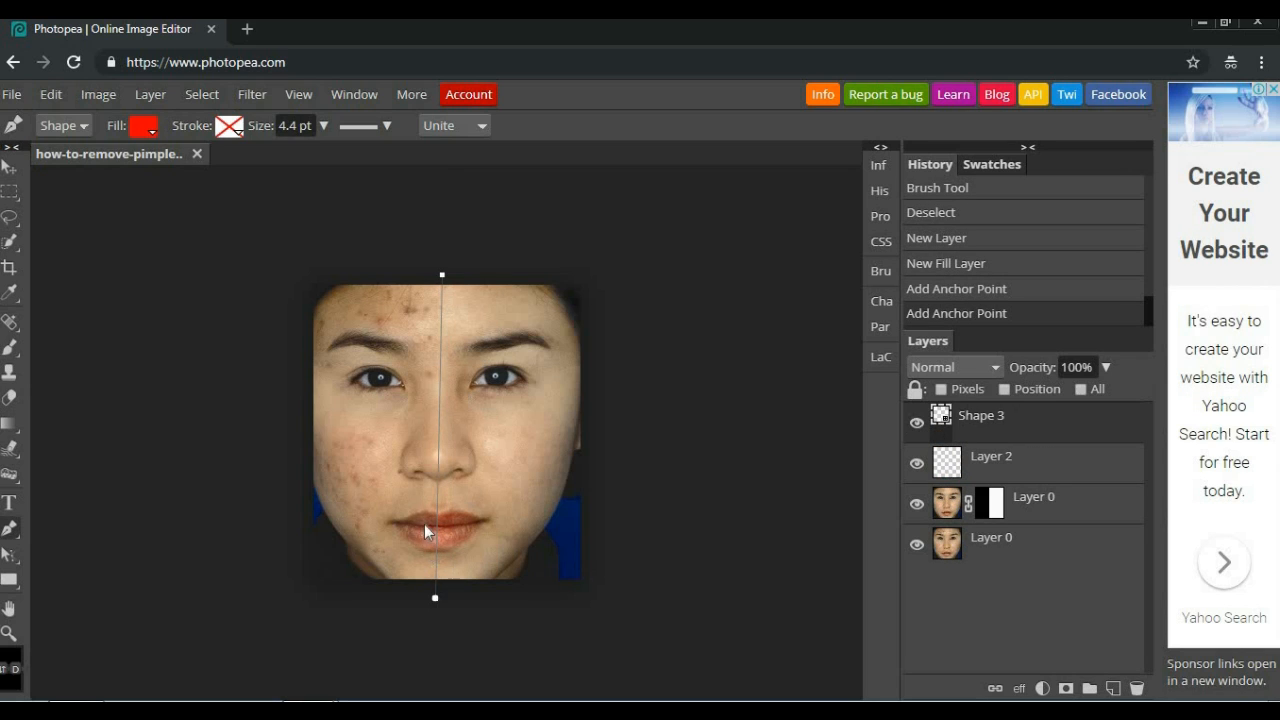